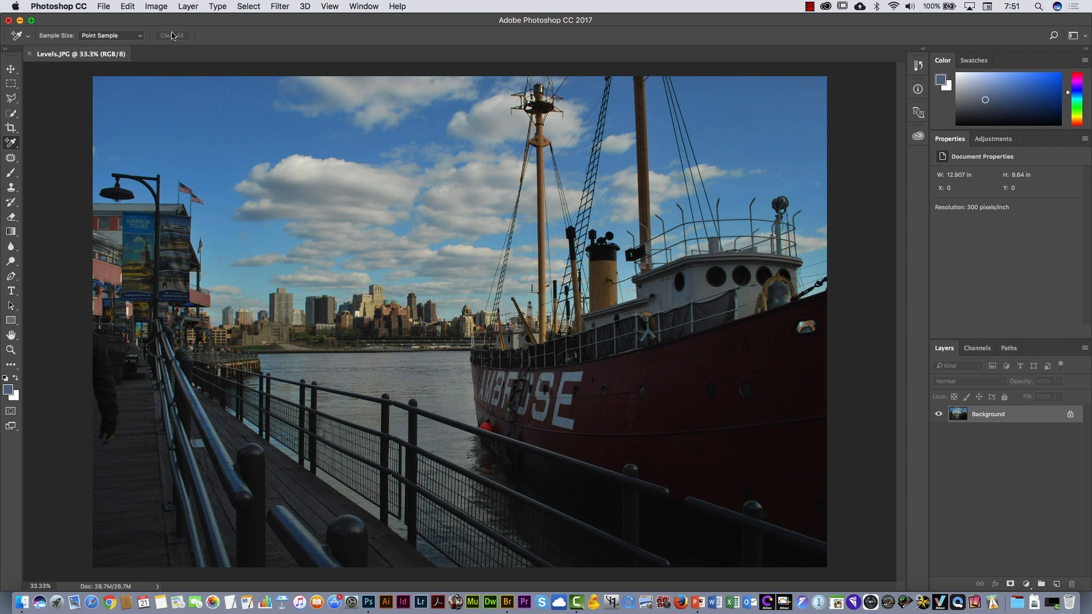
# - Start a Levels adjustment on the harbor photo and move its dialog over the image
pyautogui.click(157, 7)
pyautogui.moveTo(170, 40)
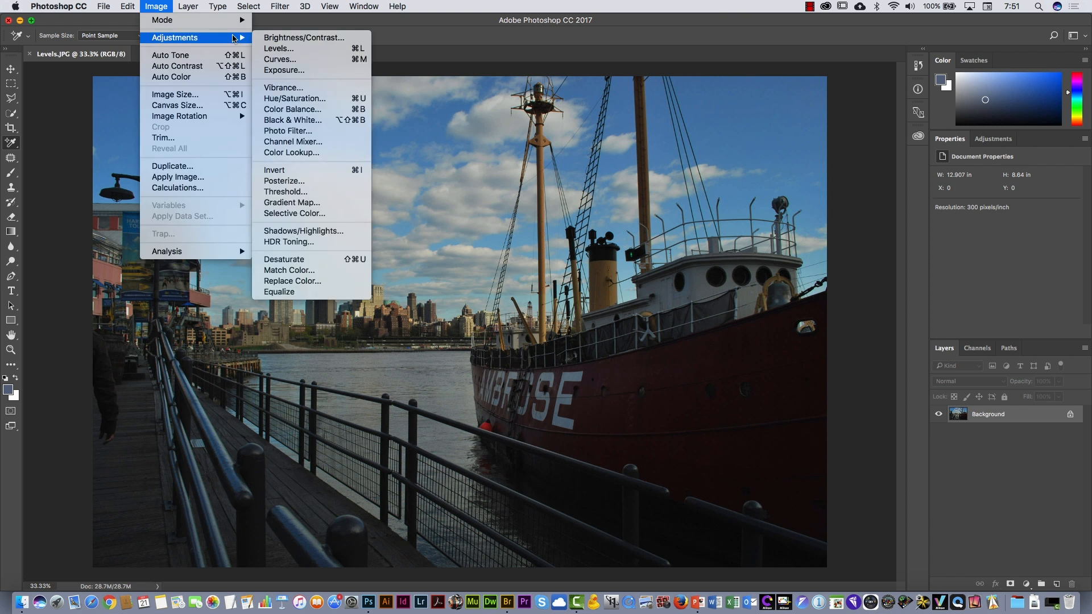
pyautogui.click(292, 50)
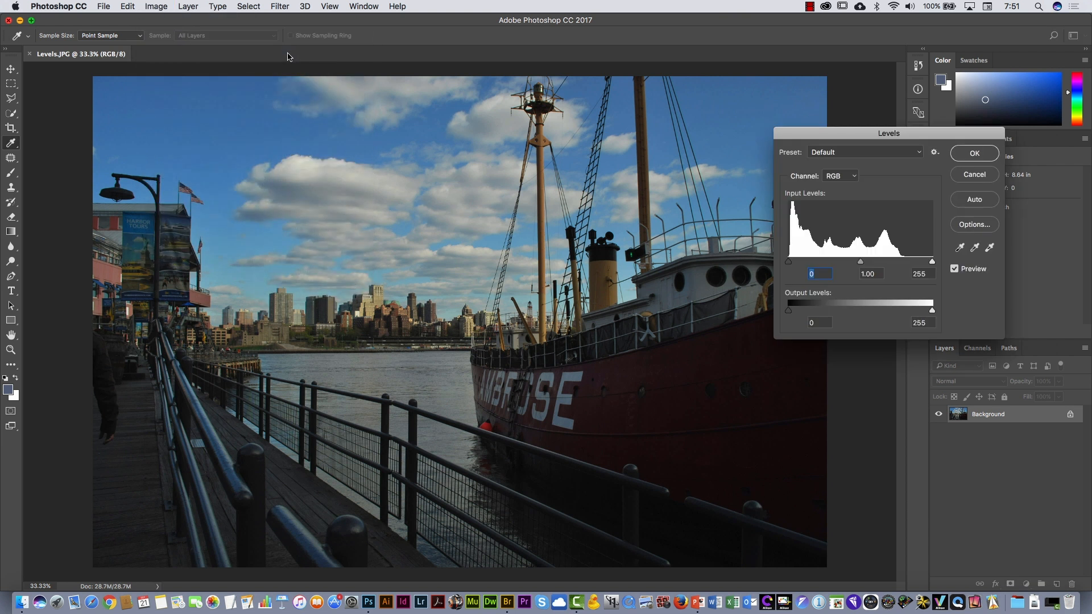
pyautogui.moveTo(842, 134); pyautogui.dragTo(509, 184)
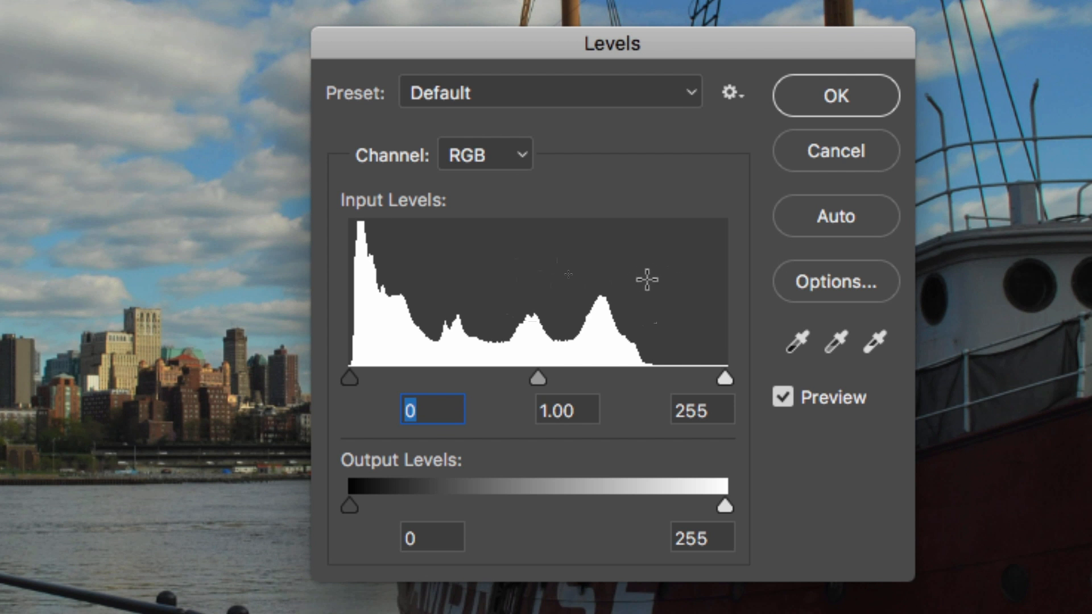
# - Examine the tonal range in the Levels histogram and inspect the brightest cloud areas of the photo up close
pyautogui.moveTo(640, 277); pyautogui.dragTo(727, 276)
pyautogui.moveTo(423, 277); pyautogui.dragTo(347, 283)
pyautogui.moveTo(437, 276); pyautogui.dragTo(639, 280)
pyautogui.moveTo(433, 277); pyautogui.dragTo(334, 276)
pyautogui.moveTo(461, 290); pyautogui.dragTo(586, 293)
pyautogui.moveTo(663, 306); pyautogui.dragTo(734, 305)
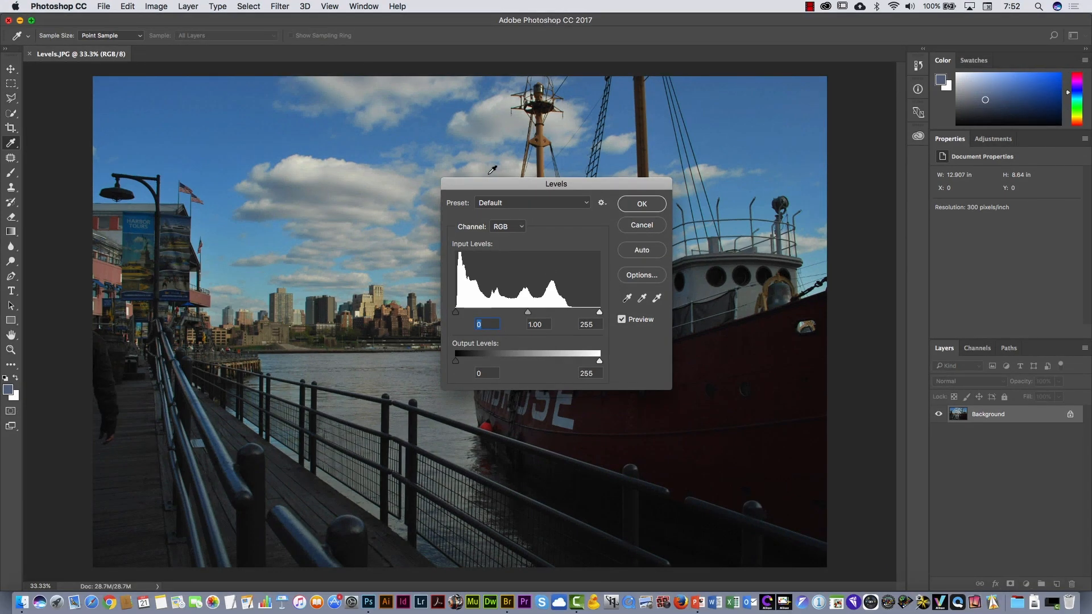
pyautogui.moveTo(498, 180); pyautogui.dragTo(616, 260)
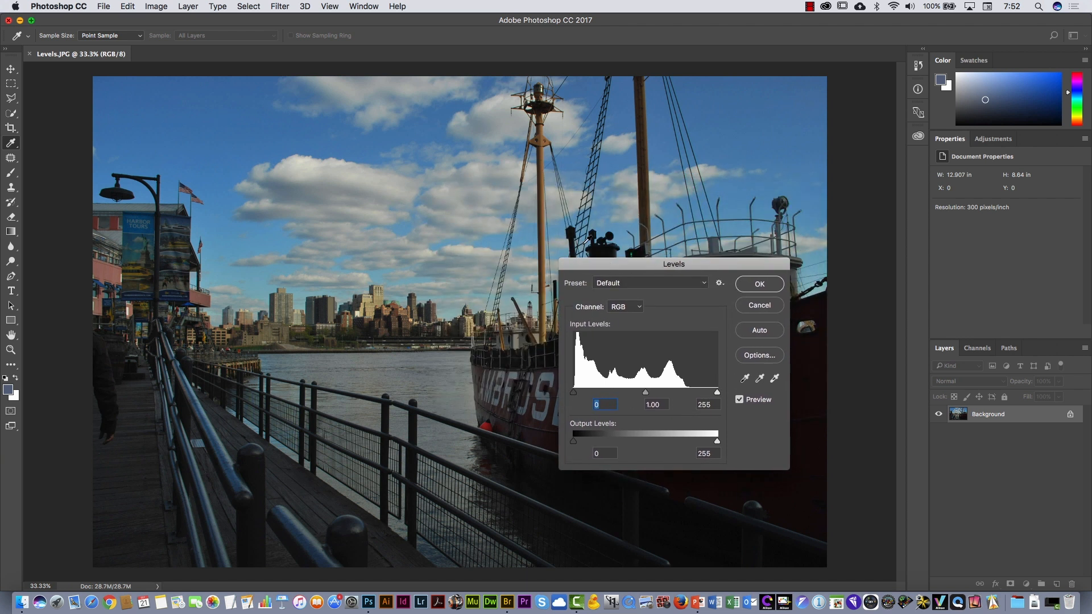
pyautogui.moveTo(298, 171); pyautogui.dragTo(390, 132)
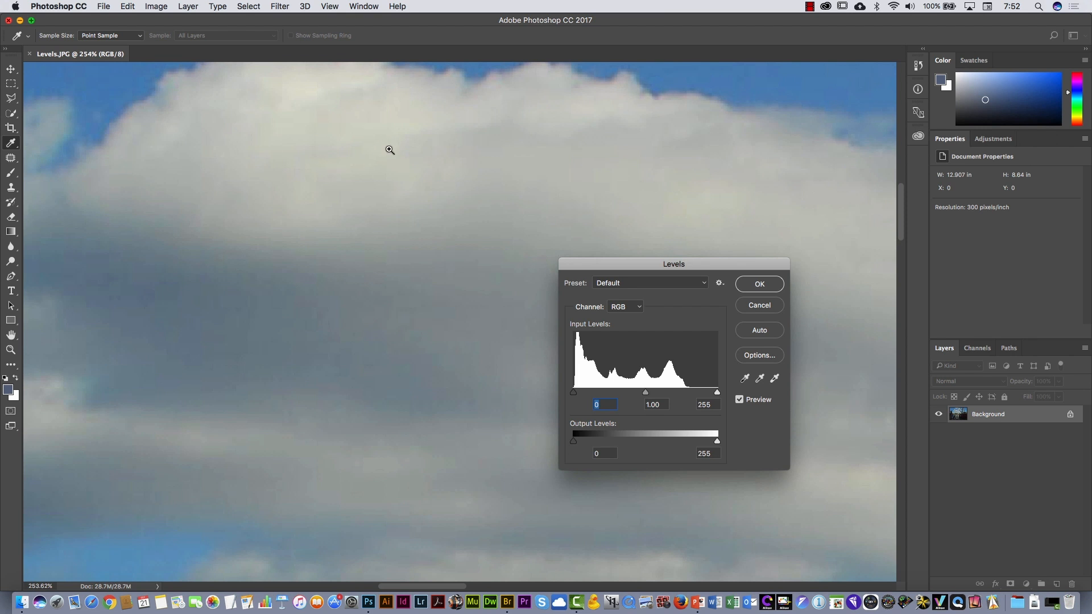
pyautogui.moveTo(390, 149); pyautogui.dragTo(296, 172)
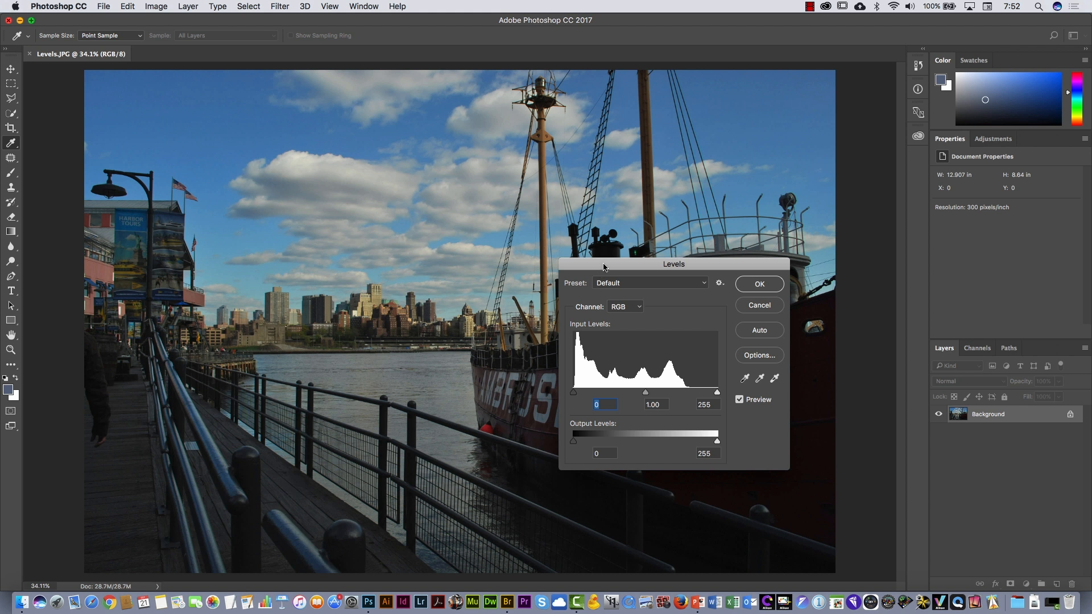
# - Brighten the harbor photo by lowering the white input level to 202
pyautogui.moveTo(604, 266); pyautogui.dragTo(521, 155)
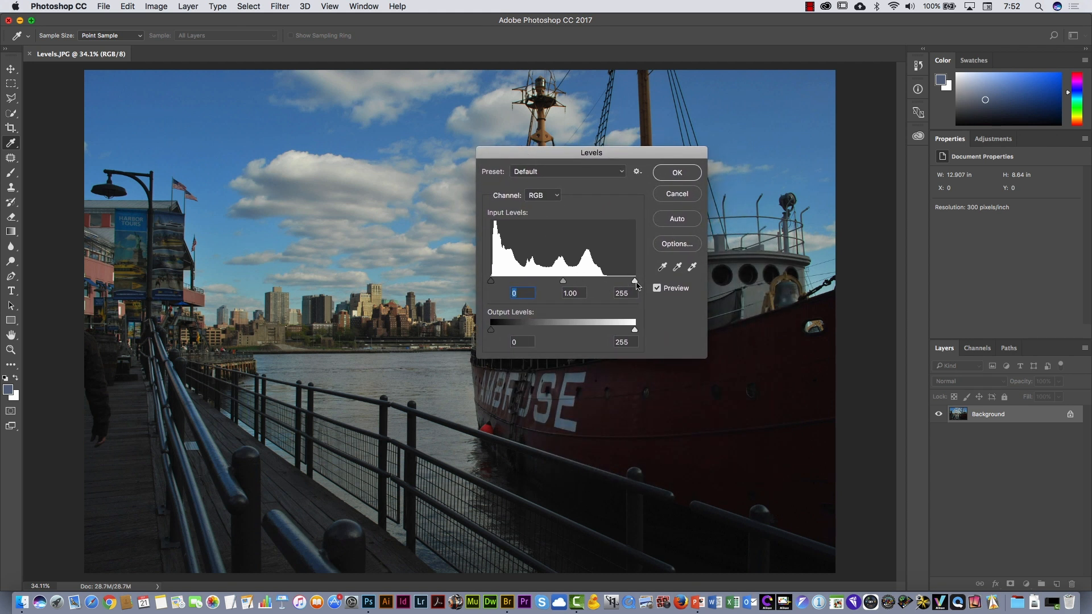
pyautogui.moveTo(636, 281); pyautogui.dragTo(608, 282)
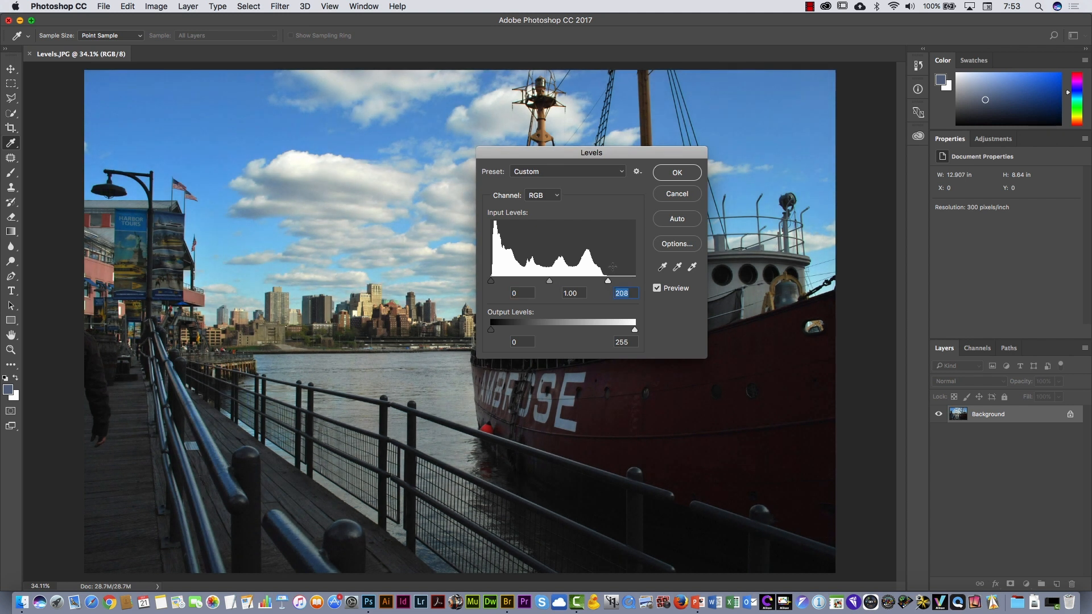
pyautogui.moveTo(593, 154); pyautogui.dragTo(563, 197)
pyautogui.moveTo(579, 325); pyautogui.dragTo(575, 325)
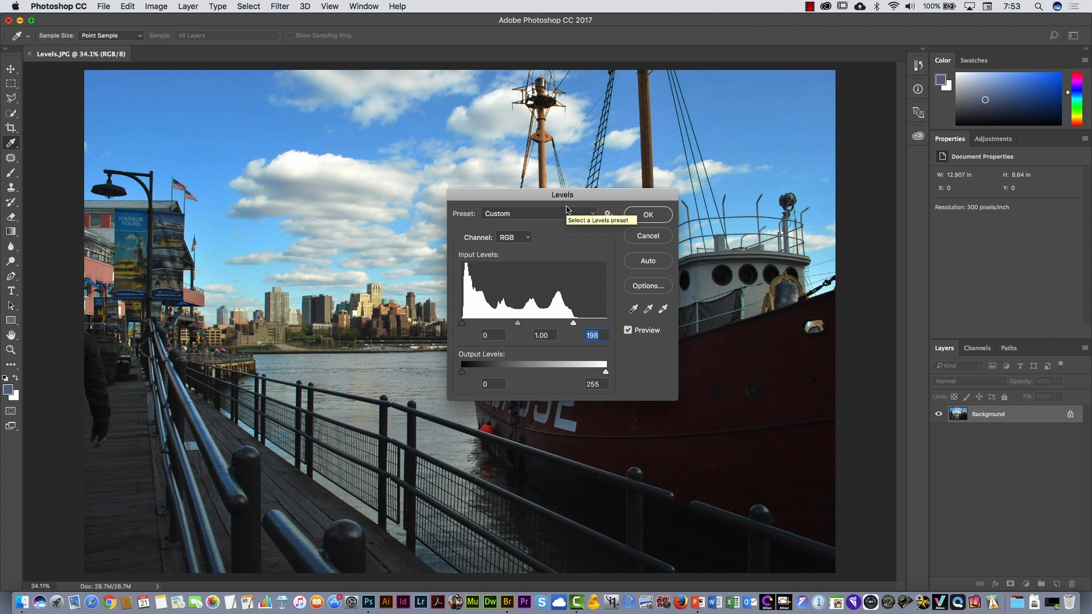
pyautogui.press('alt')
pyautogui.moveTo(574, 325); pyautogui.dragTo(577, 324)
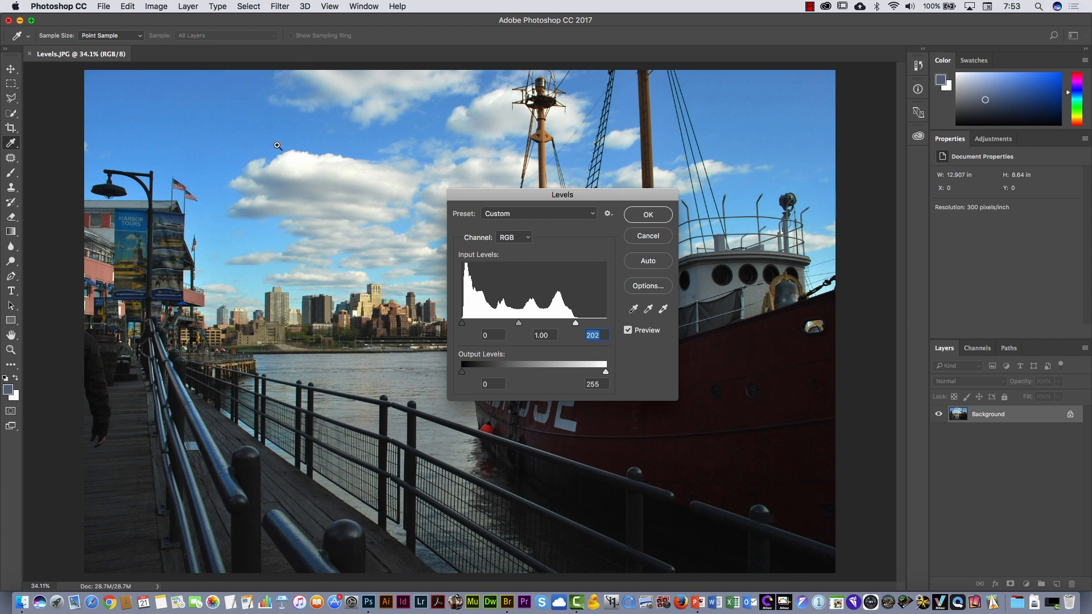
# - Set the white input level to 223, checking that the cloud highlights keep their detail
pyautogui.moveTo(275, 149); pyautogui.dragTo(381, 179)
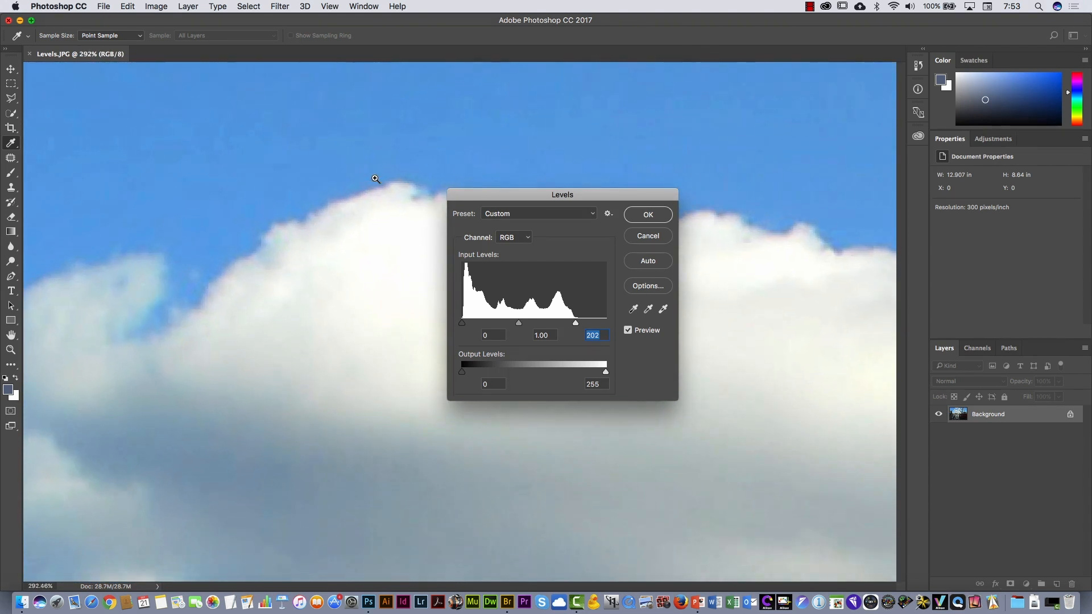
pyautogui.moveTo(500, 193); pyautogui.dragTo(610, 155)
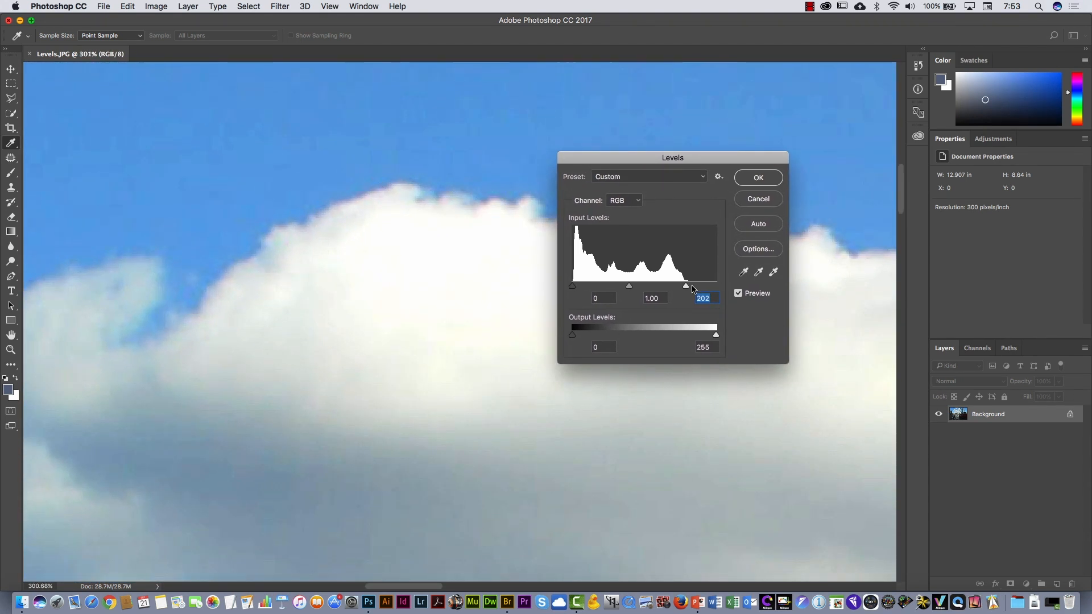
pyautogui.moveTo(687, 286); pyautogui.dragTo(676, 286)
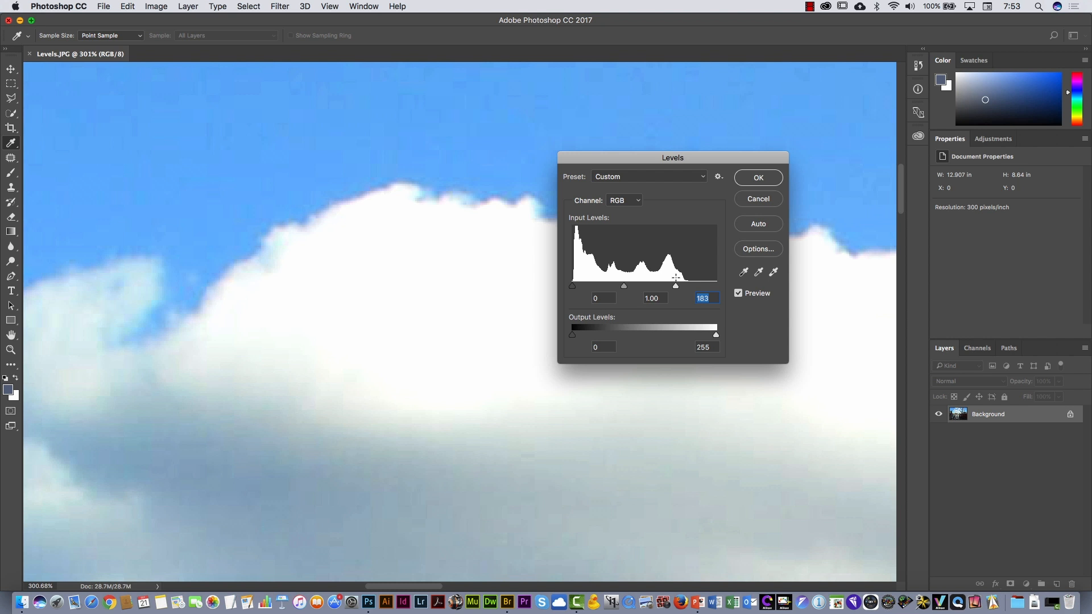
pyautogui.moveTo(678, 287); pyautogui.dragTo(700, 286)
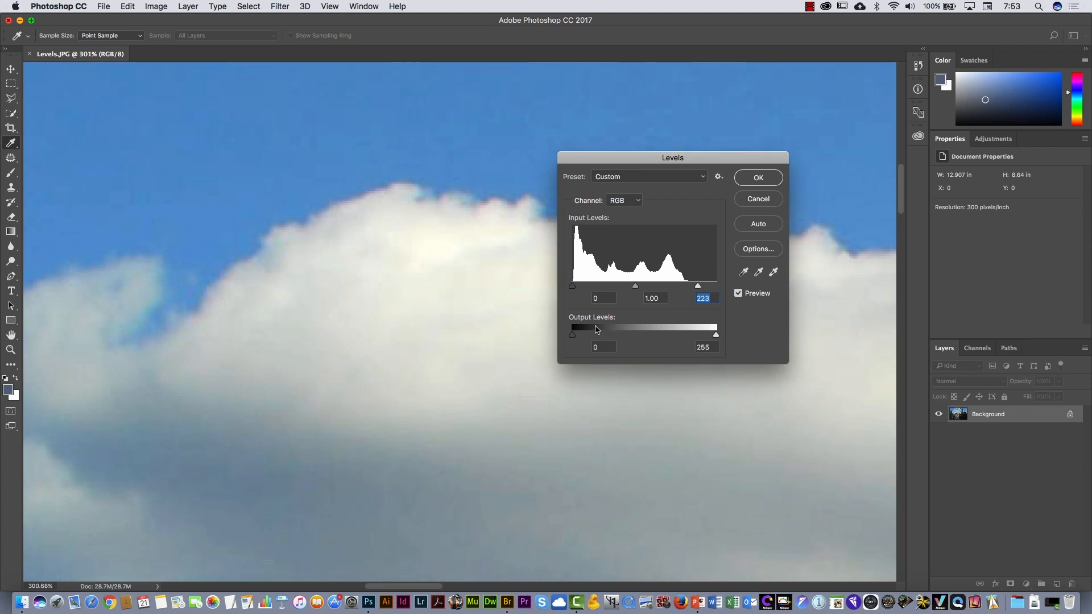
pyautogui.press('super+0')
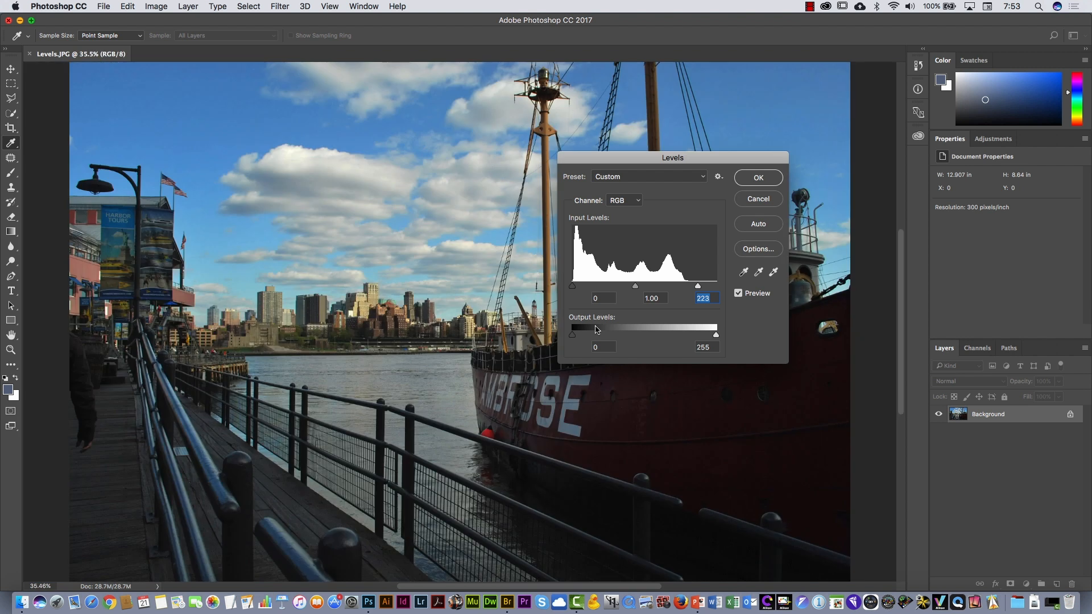
# - Brighten the midtones to 1.87, keep the black input level at 0, and apply the Levels adjustment
pyautogui.moveTo(654, 159); pyautogui.dragTo(703, 161)
pyautogui.moveTo(684, 289); pyautogui.dragTo(657, 290)
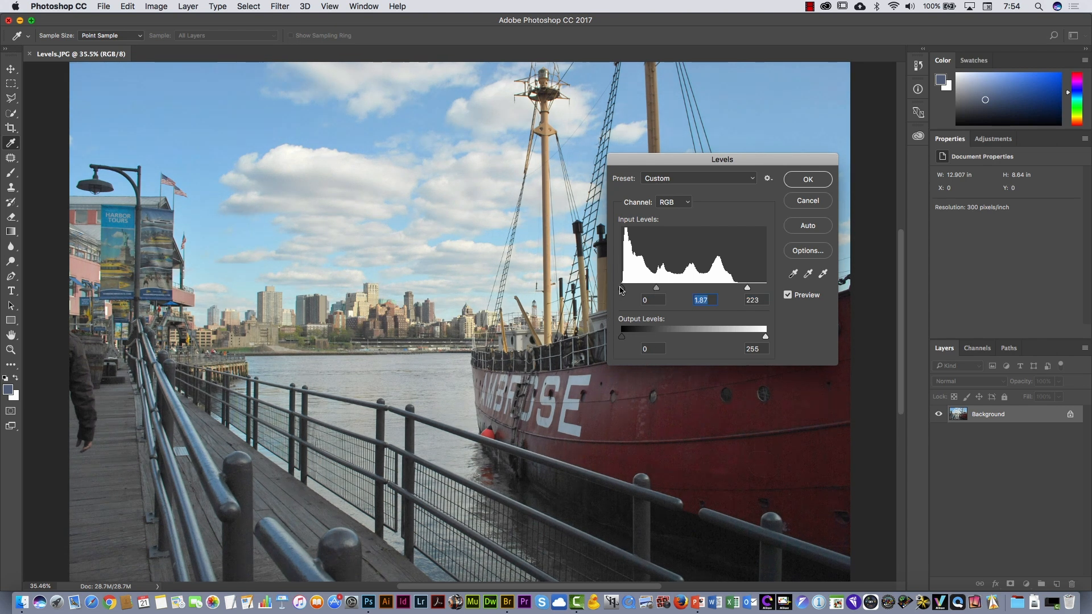
pyautogui.moveTo(623, 291); pyautogui.dragTo(585, 290)
pyautogui.moveTo(718, 165); pyautogui.dragTo(647, 173)
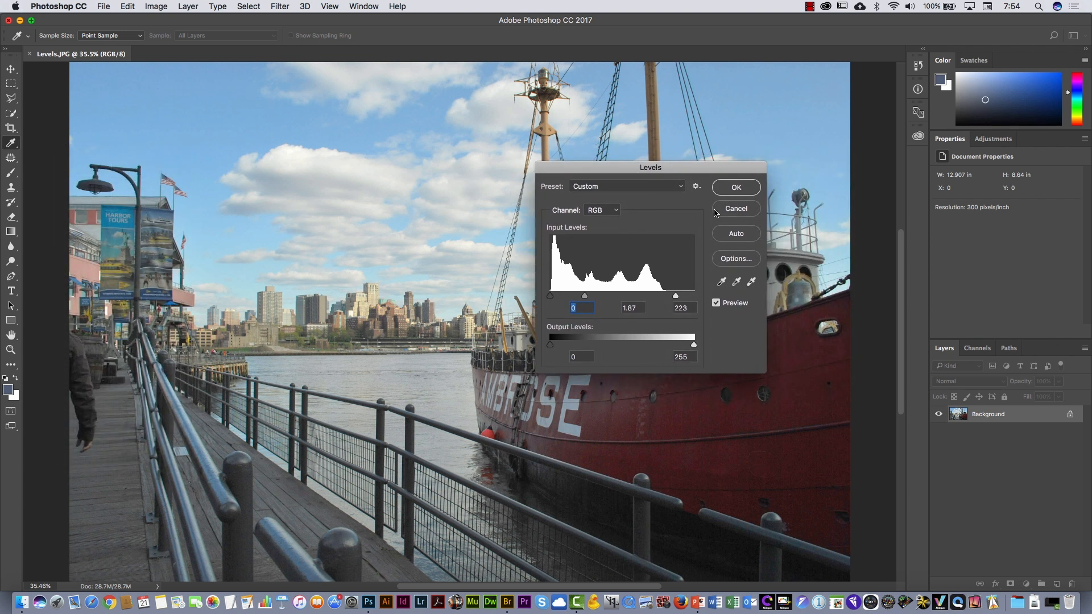
pyautogui.click(738, 188)
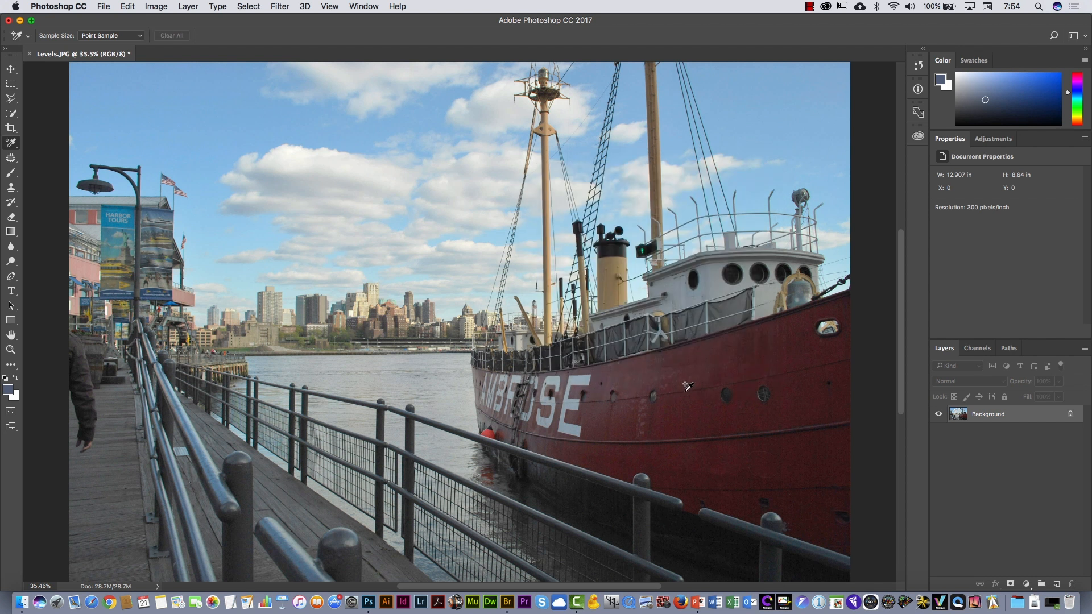
# - Open curves.psd and start a Curves adjustment on the street photo
pyautogui.press('super+Tab')
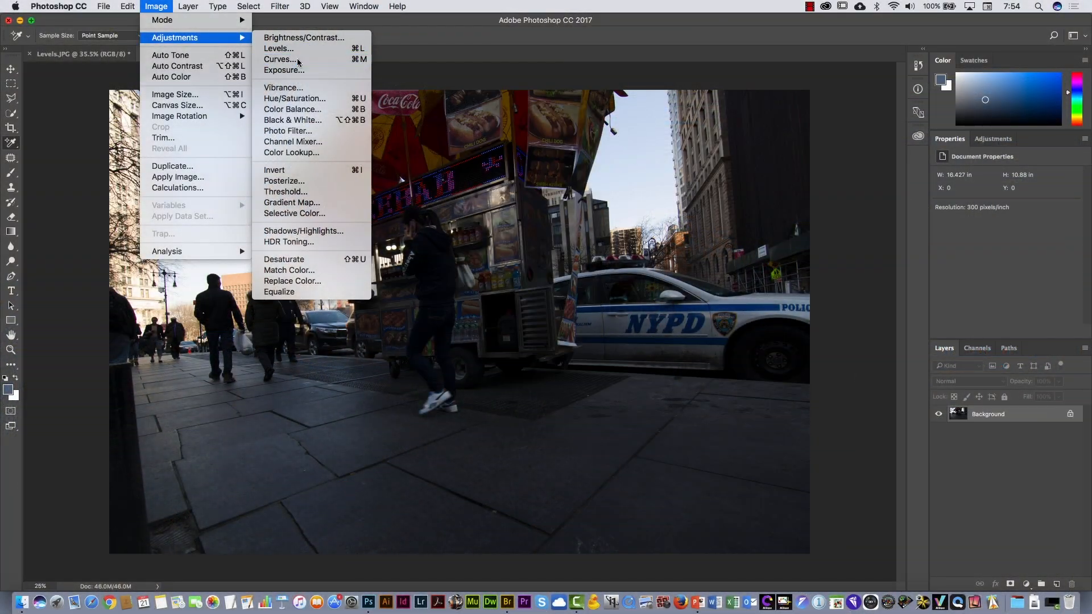
pyautogui.click(279, 59)
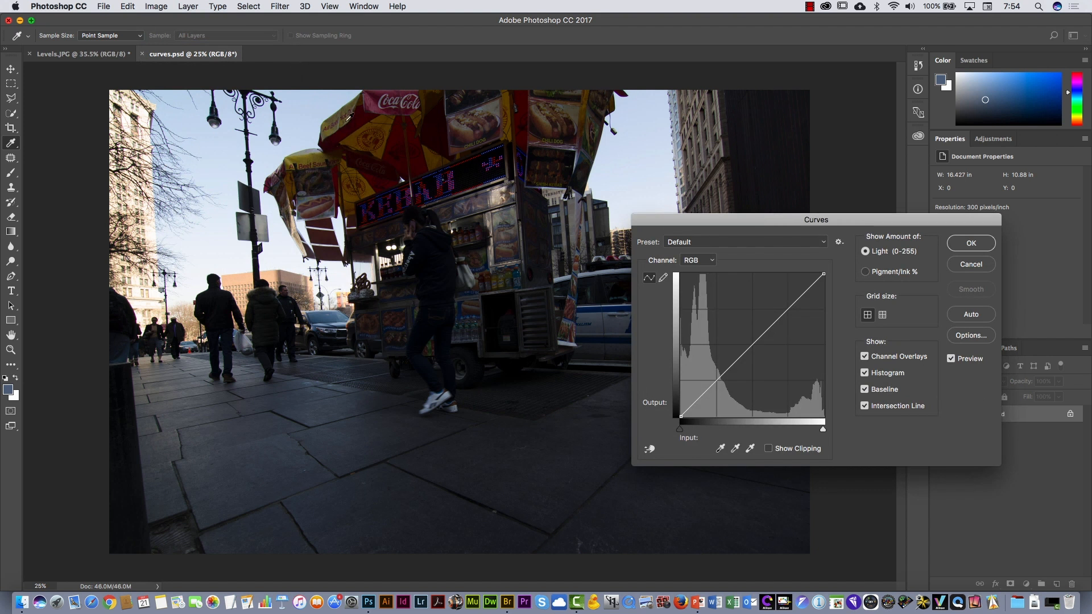
pyautogui.moveTo(708, 217); pyautogui.dragTo(610, 180)
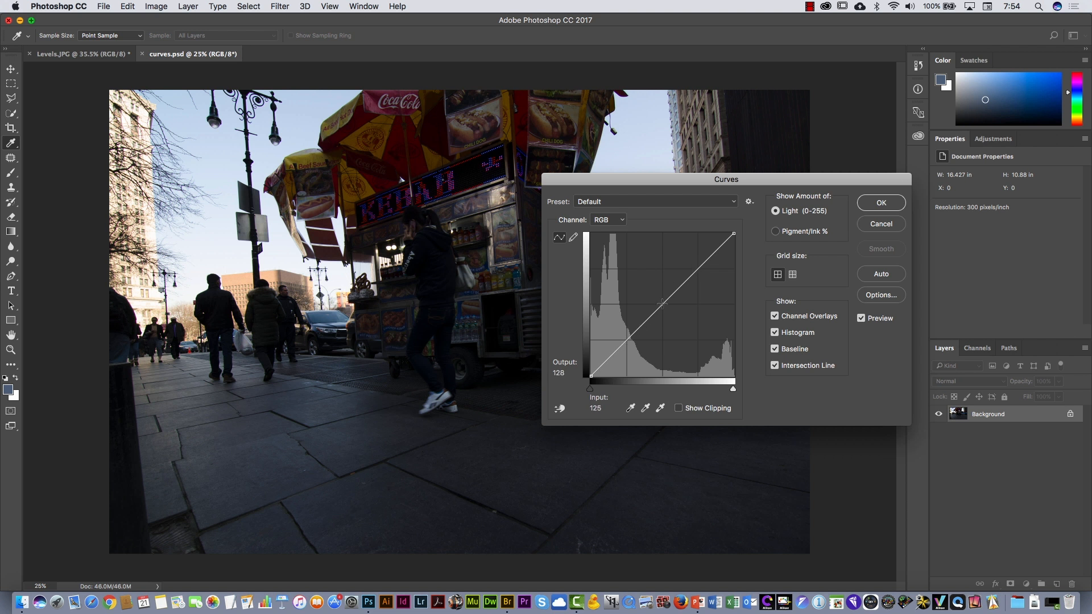
# - Try brightening the midtones with a curve point at input 126, output 172, and discard the point
pyautogui.moveTo(662, 303); pyautogui.dragTo(662, 280)
pyautogui.moveTo(673, 186); pyautogui.dragTo(853, 227)
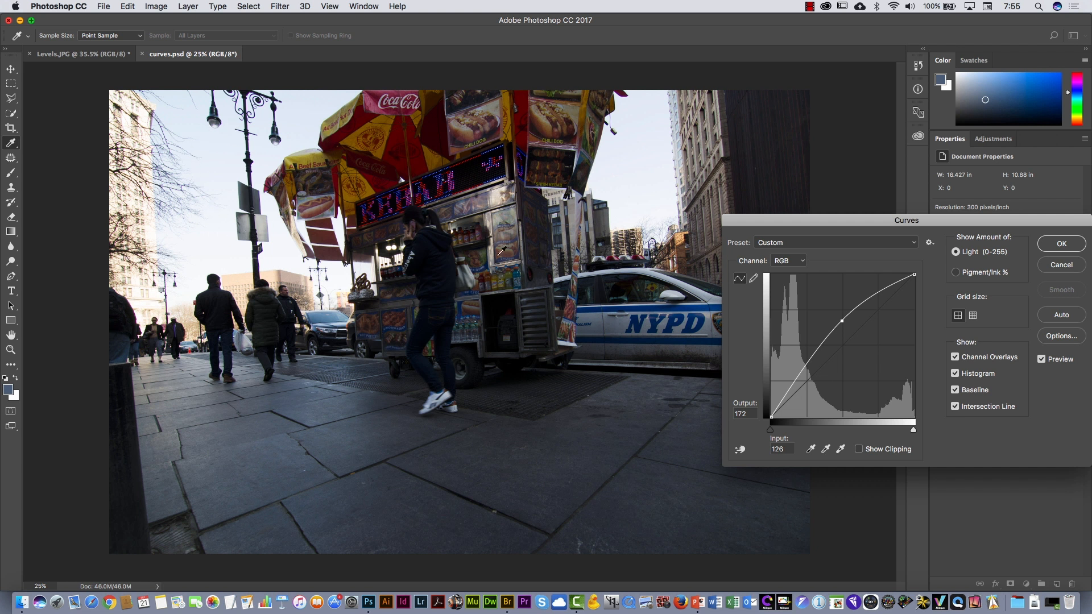
pyautogui.moveTo(843, 318); pyautogui.dragTo(846, 344)
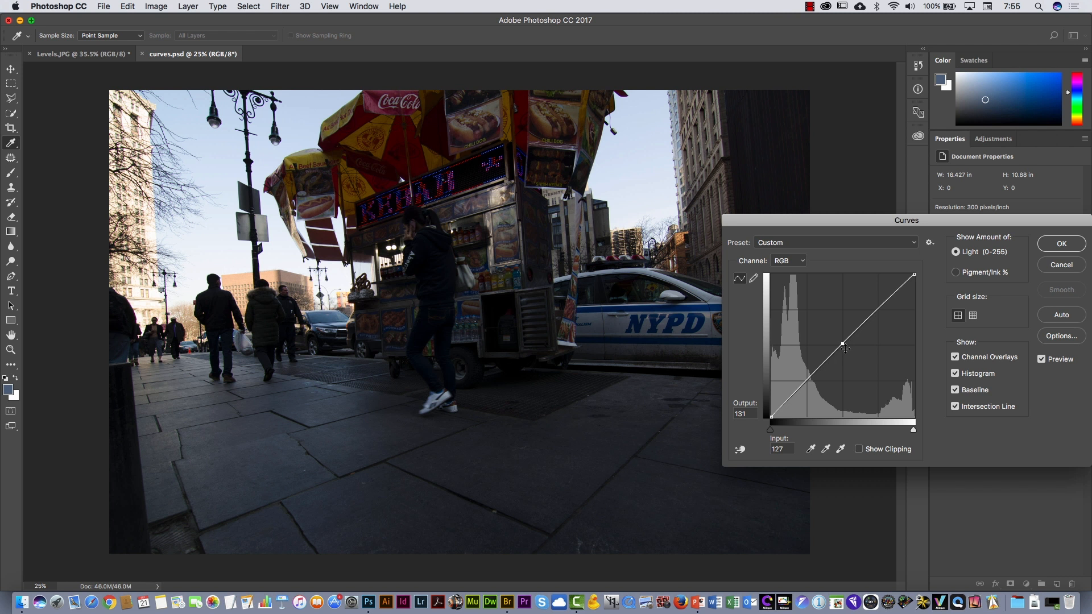
pyautogui.moveTo(842, 343); pyautogui.dragTo(668, 357)
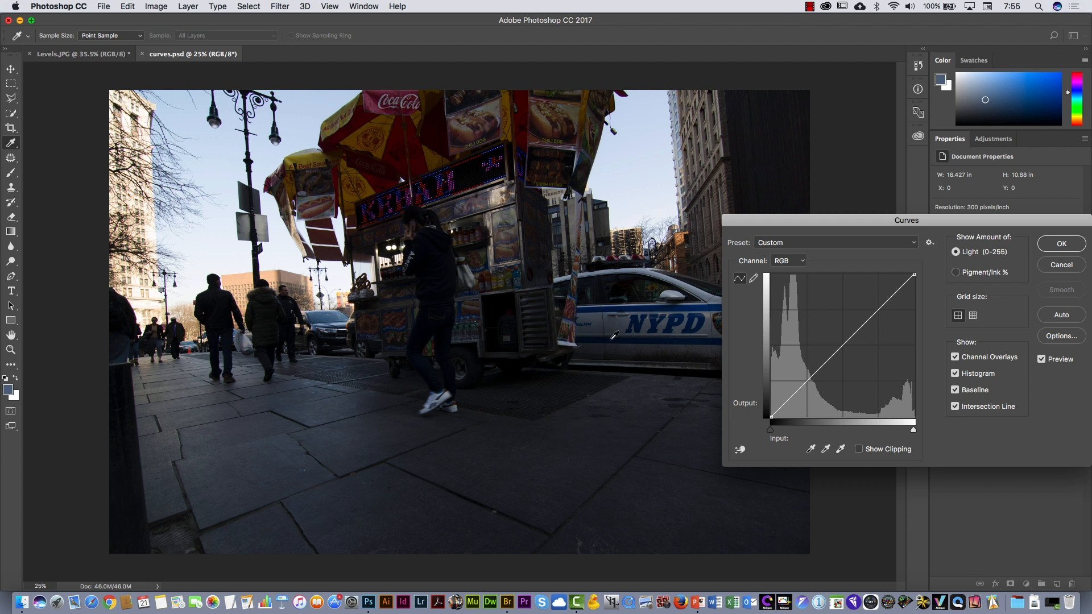
# - Lift the shadows with a curve point at input 39, output 65, and pull down a highlight point sampled from the sky
pyautogui.moveTo(612, 320); pyautogui.dragTo(639, 395)
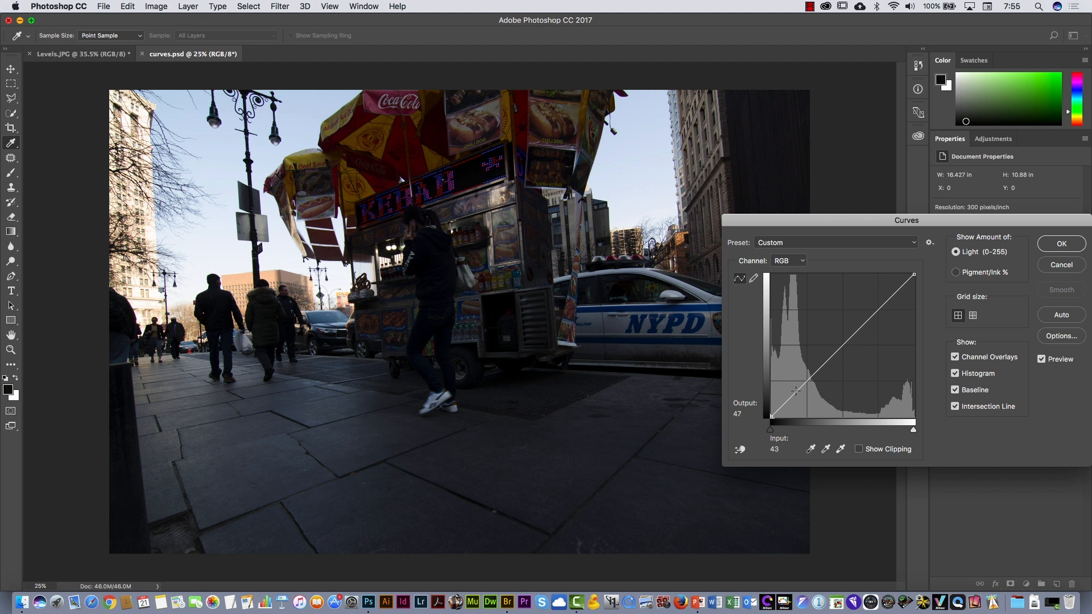
pyautogui.moveTo(793, 393); pyautogui.dragTo(793, 380)
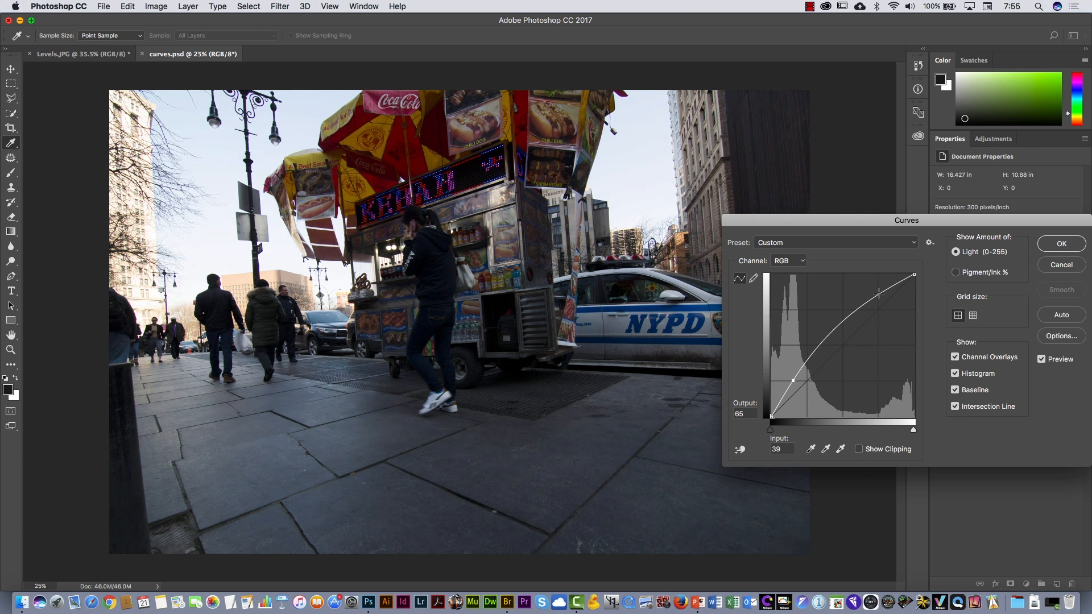
pyautogui.click(637, 154)
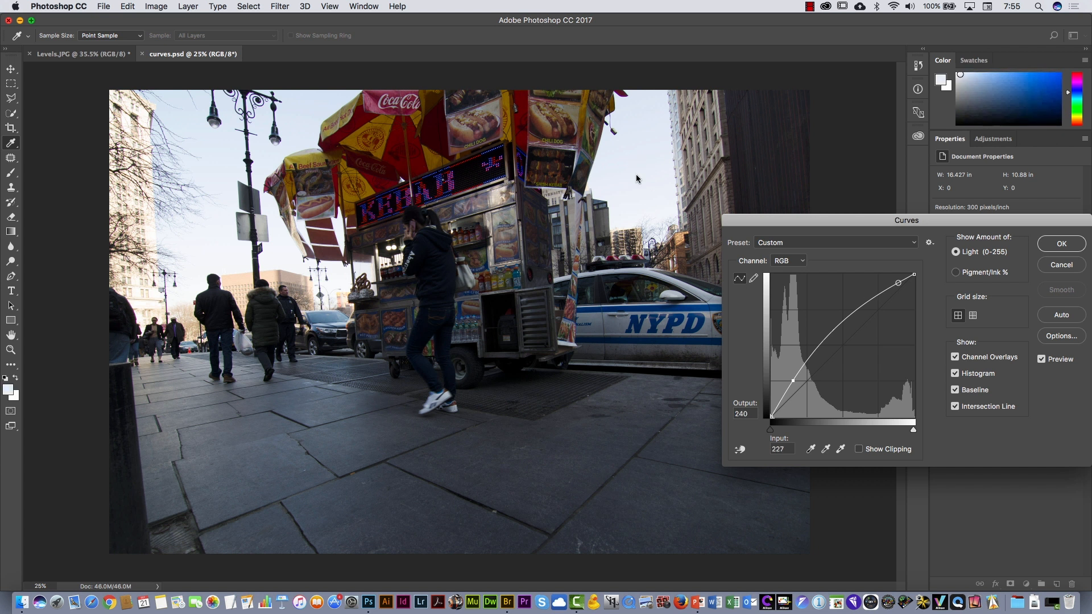
pyautogui.moveTo(636, 179); pyautogui.dragTo(638, 176)
pyautogui.moveTo(899, 282); pyautogui.dragTo(900, 287)
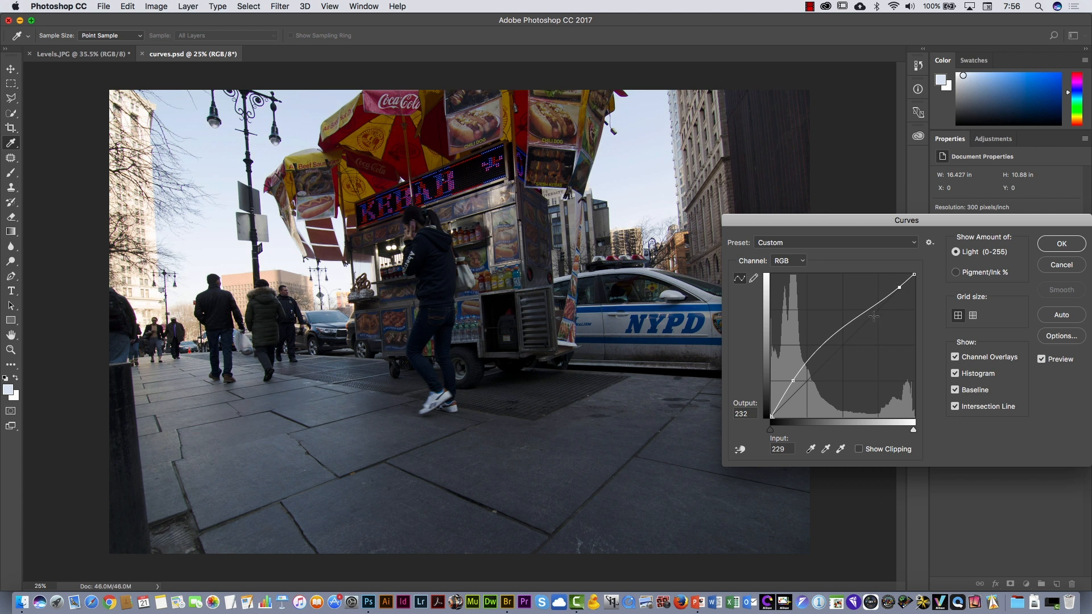
pyautogui.moveTo(898, 288); pyautogui.dragTo(900, 306)
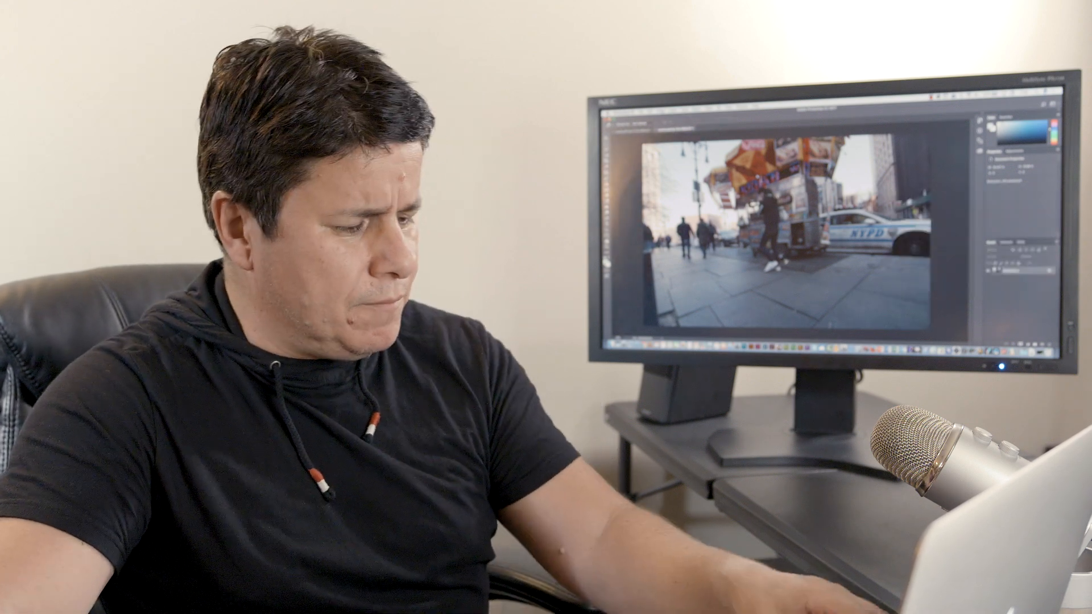
# - Switch to the image browser, open Shadows.JPG, and start a Levels adjustment on the ski group photo
pyautogui.press('super+Tab')
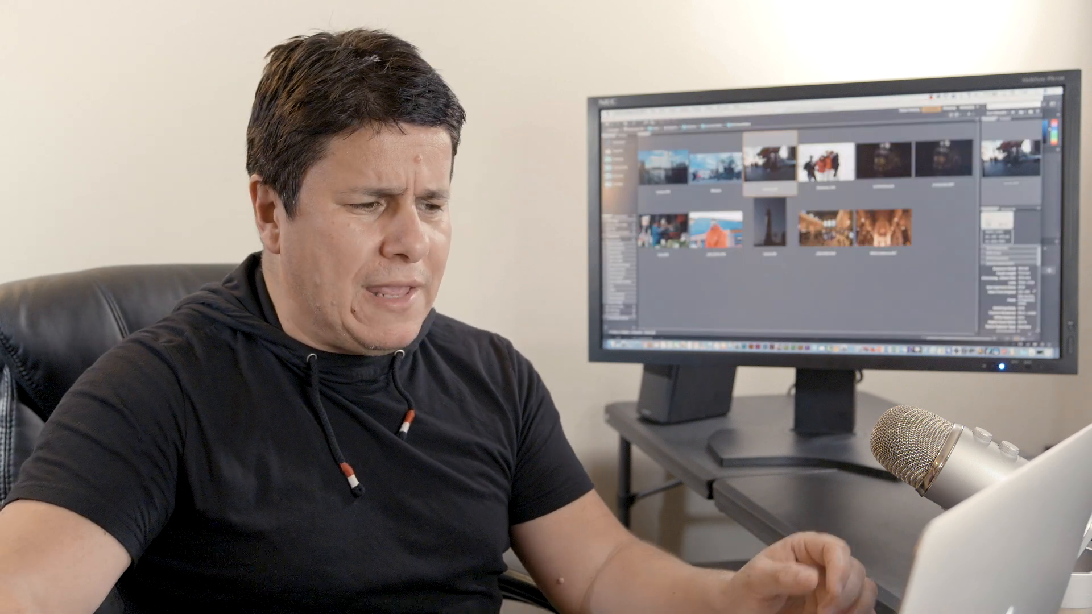
pyautogui.doubleClick(827, 163)
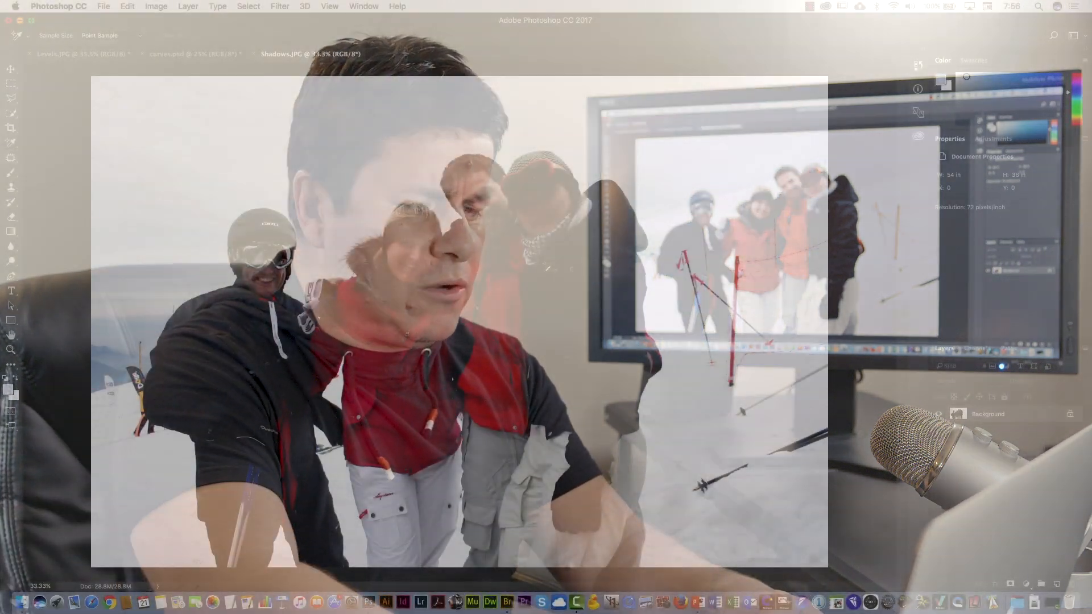
pyautogui.hotkey('ctrl', 'l')
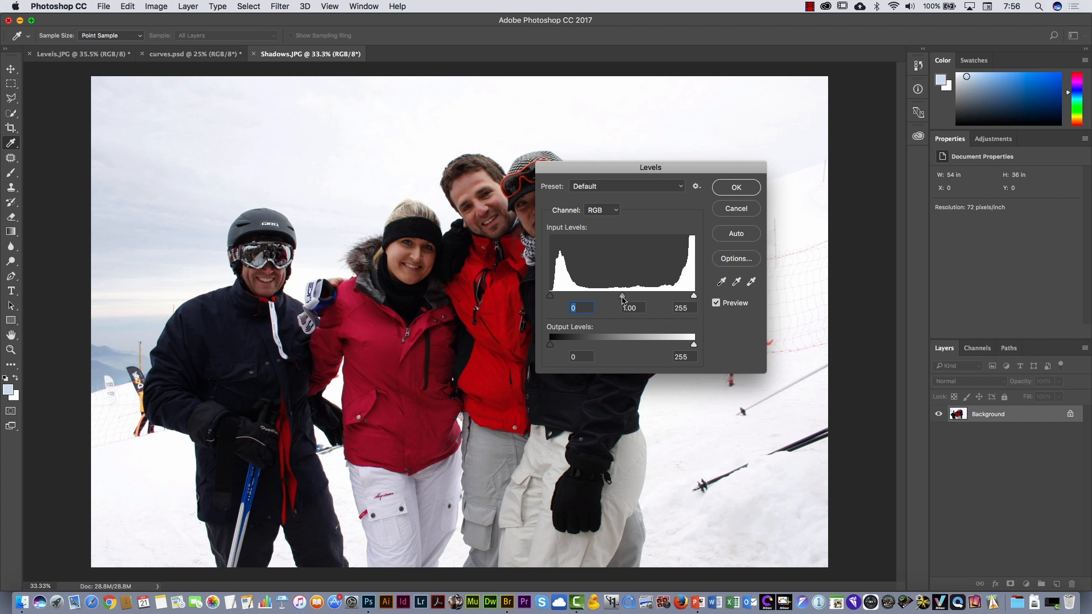
# - Try lightening the ski photo's midtones in Levels to 1.80 and darkening them to 0.16, and cancel the adjustment
pyautogui.moveTo(623, 297); pyautogui.dragTo(592, 297)
pyautogui.moveTo(598, 170); pyautogui.dragTo(583, 240)
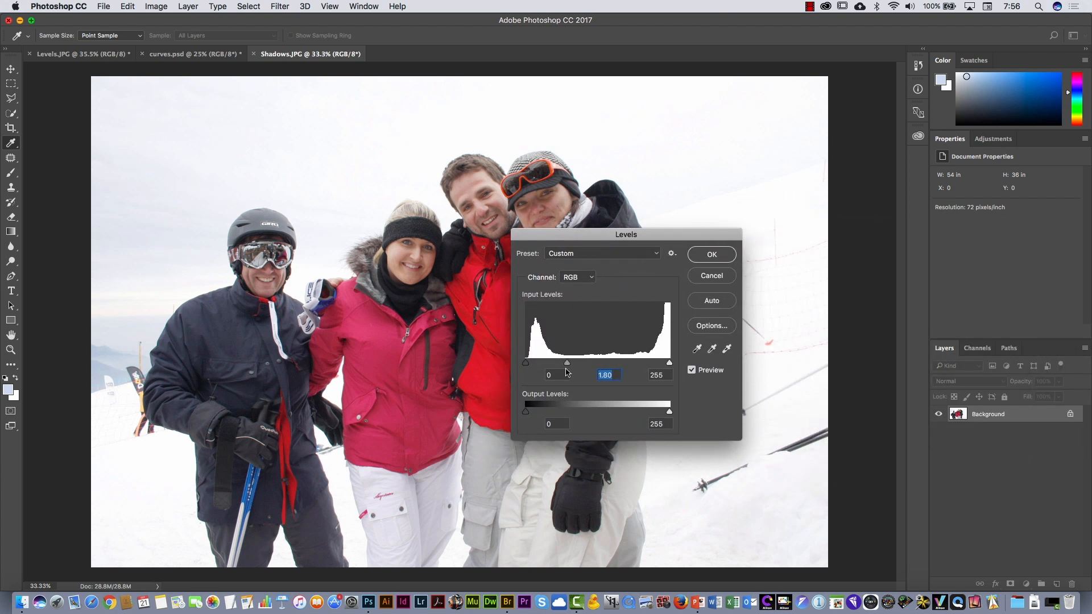
pyautogui.moveTo(567, 363); pyautogui.dragTo(653, 362)
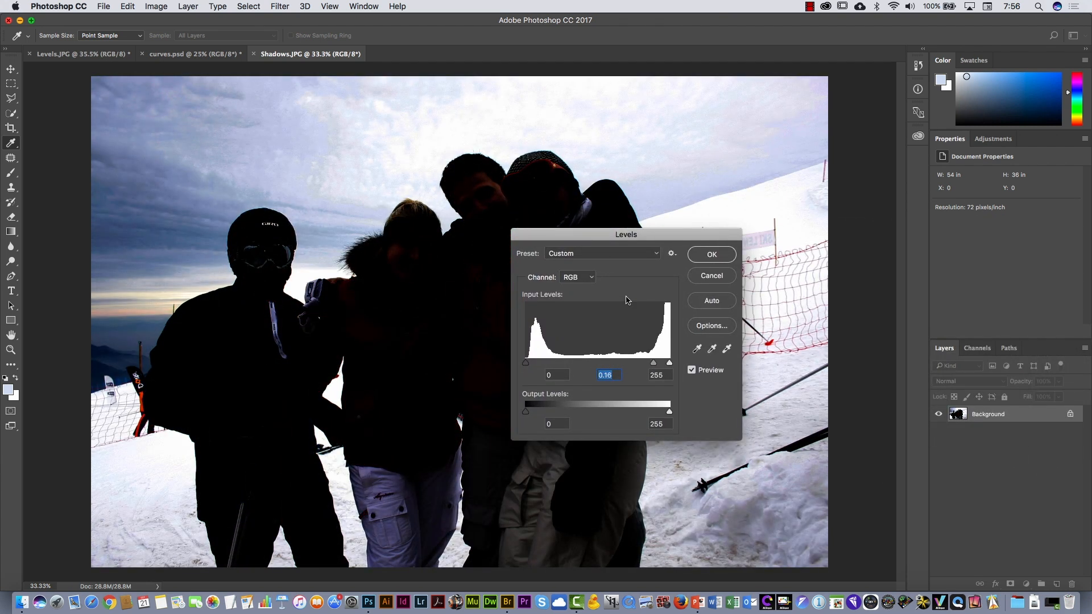
pyautogui.moveTo(596, 237); pyautogui.dragTo(672, 254)
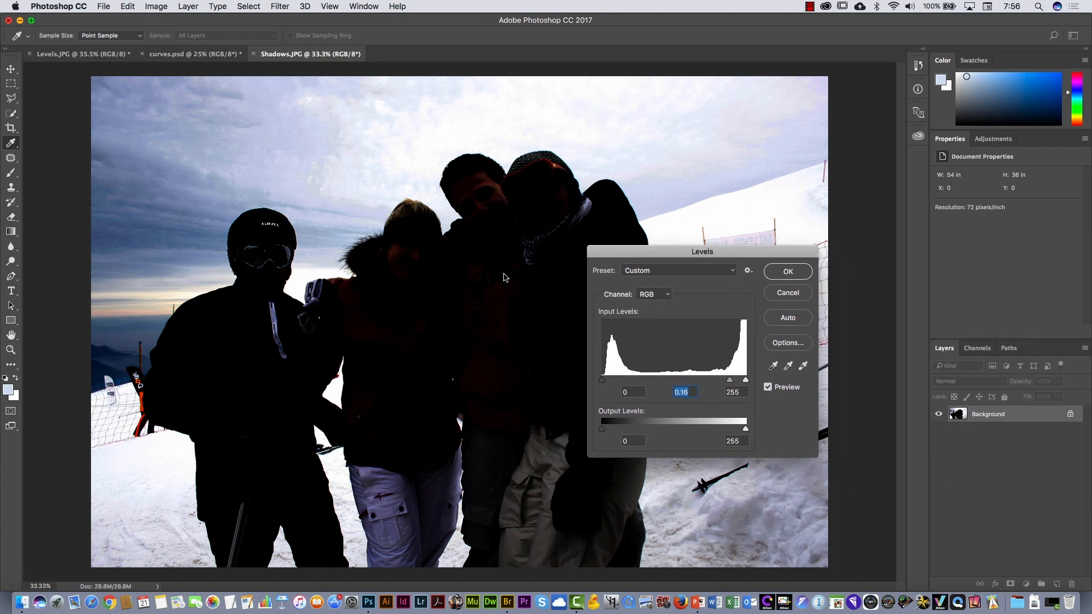
pyautogui.click(789, 295)
# - Apply a Curves adjustment with a shadow point at input 54, output 90 and a highlight point at input 216, output 197
pyautogui.press('super+m')
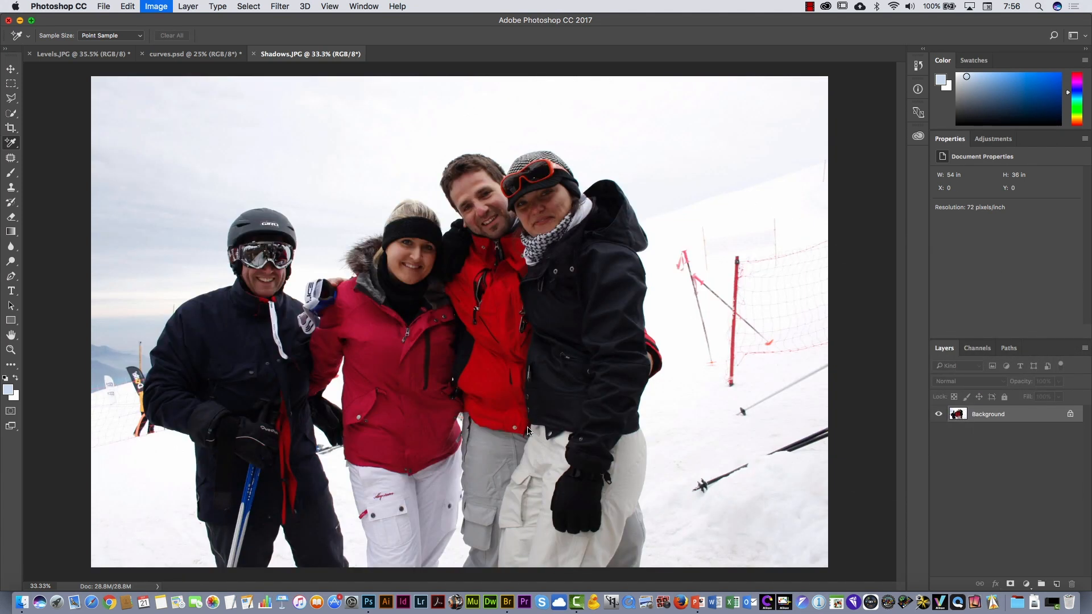
pyautogui.moveTo(781, 214); pyautogui.dragTo(730, 183)
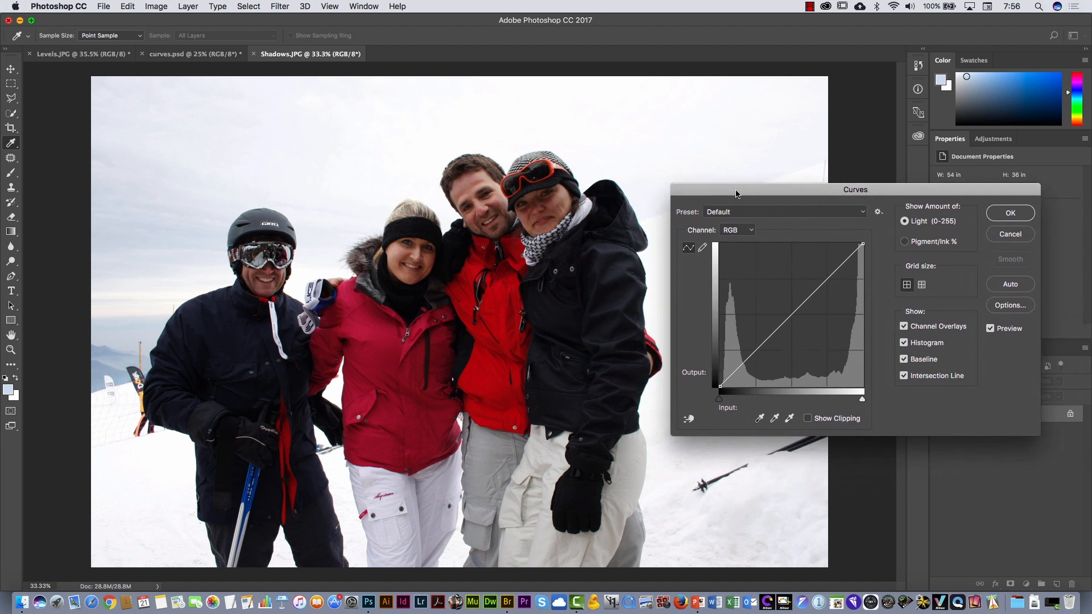
pyautogui.moveTo(752, 357); pyautogui.dragTo(752, 336)
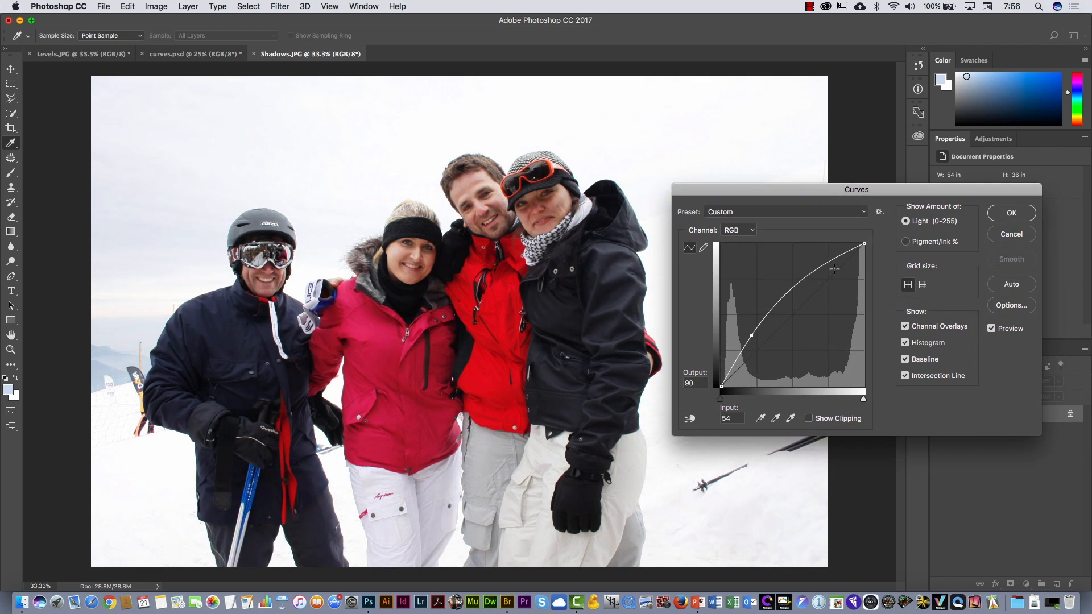
pyautogui.moveTo(835, 259); pyautogui.dragTo(843, 276)
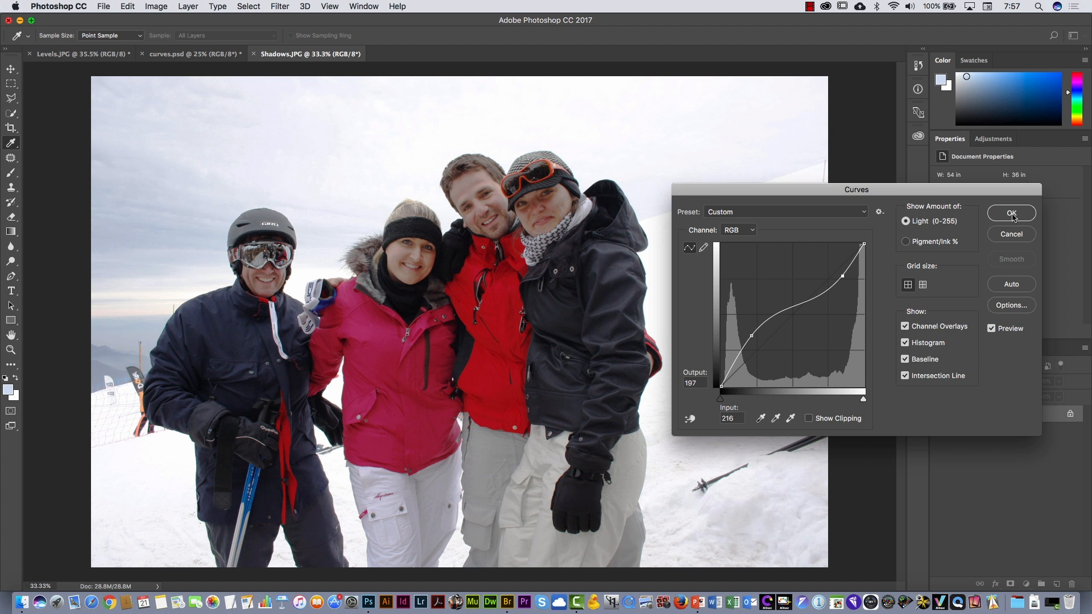
pyautogui.click(1012, 213)
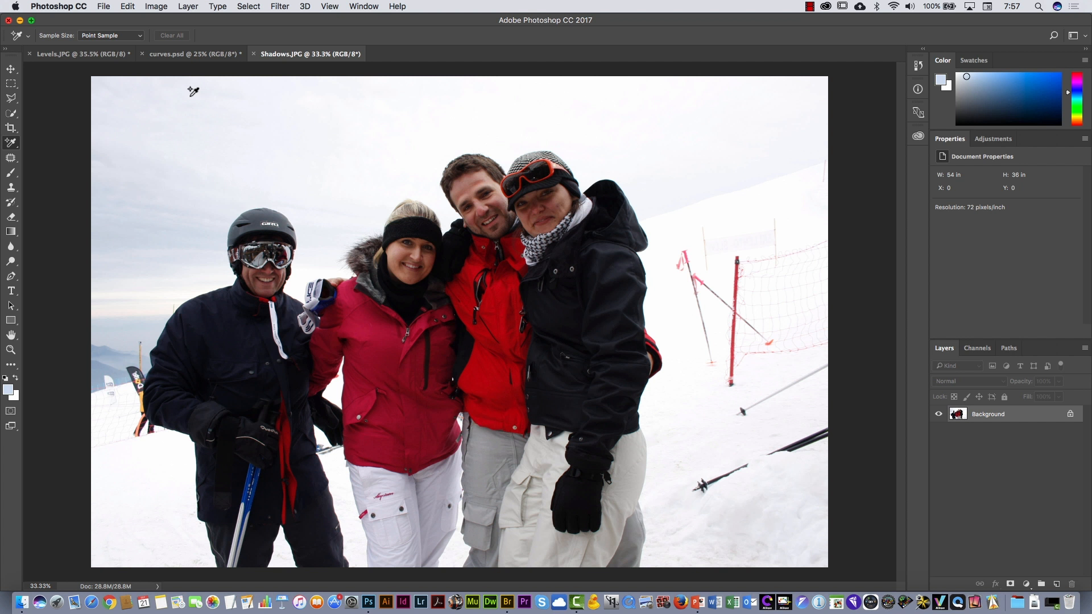
# - Start a Shadows/Highlights adjustment on the ski photo with shadows amount 39% and show its additional options
pyautogui.click(161, 9)
pyautogui.moveTo(182, 37)
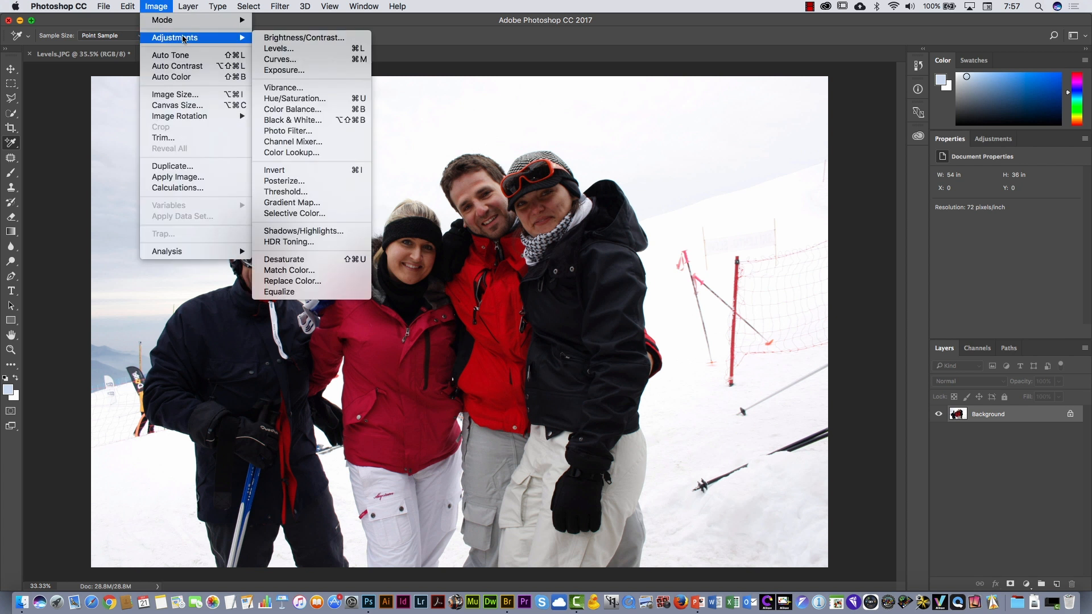
pyautogui.click(303, 231)
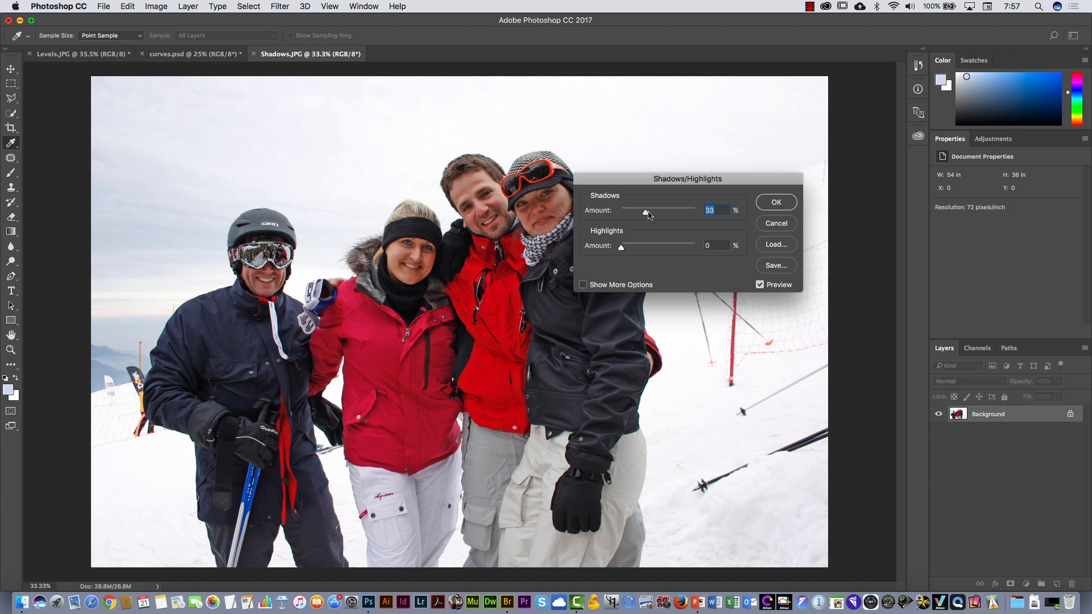
pyautogui.moveTo(649, 214); pyautogui.dragTo(621, 249)
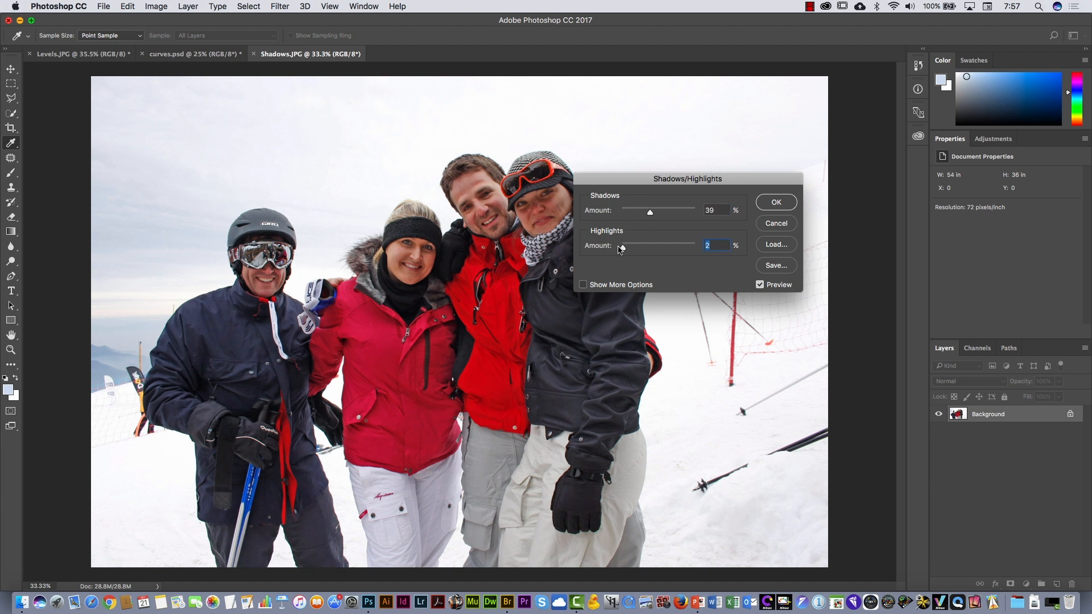
pyautogui.click(583, 286)
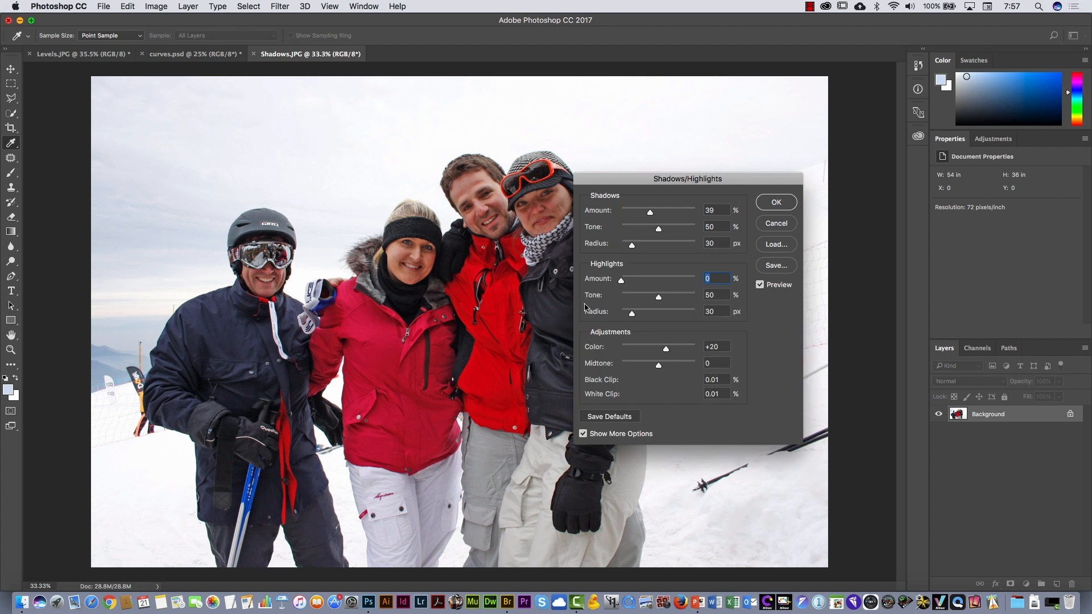
pyautogui.moveTo(633, 181); pyautogui.dragTo(726, 209)
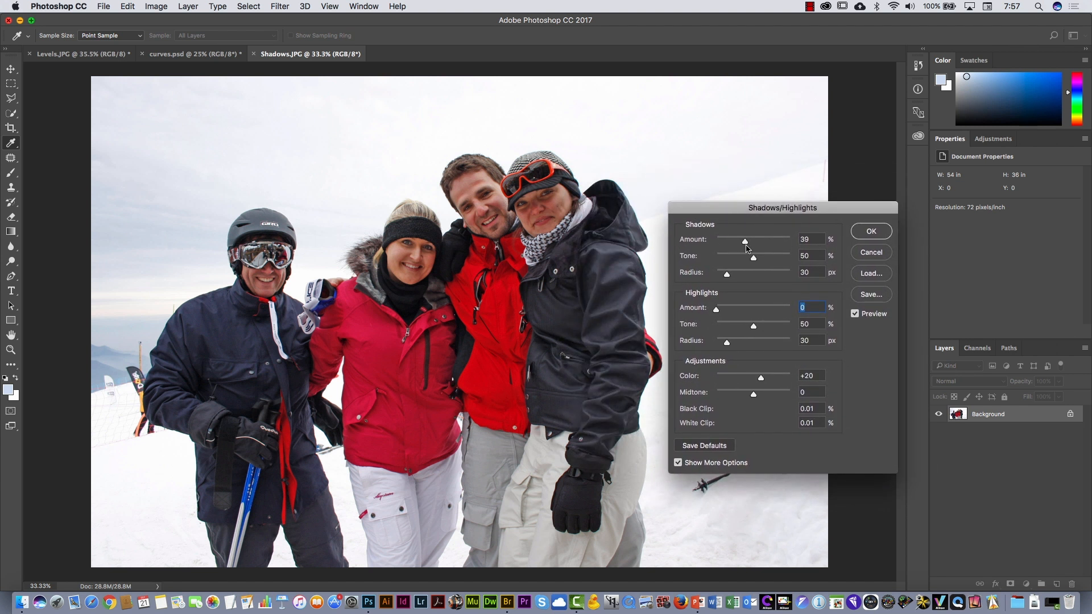
# - Set the shadows amount to 76% and the shadows tone to 30%
pyautogui.moveTo(746, 243)
pyautogui.mouseDown()
pyautogui.moveTo(771, 243)
pyautogui.moveTo(723, 243)
pyautogui.moveTo(760, 239)
pyautogui.mouseUp()
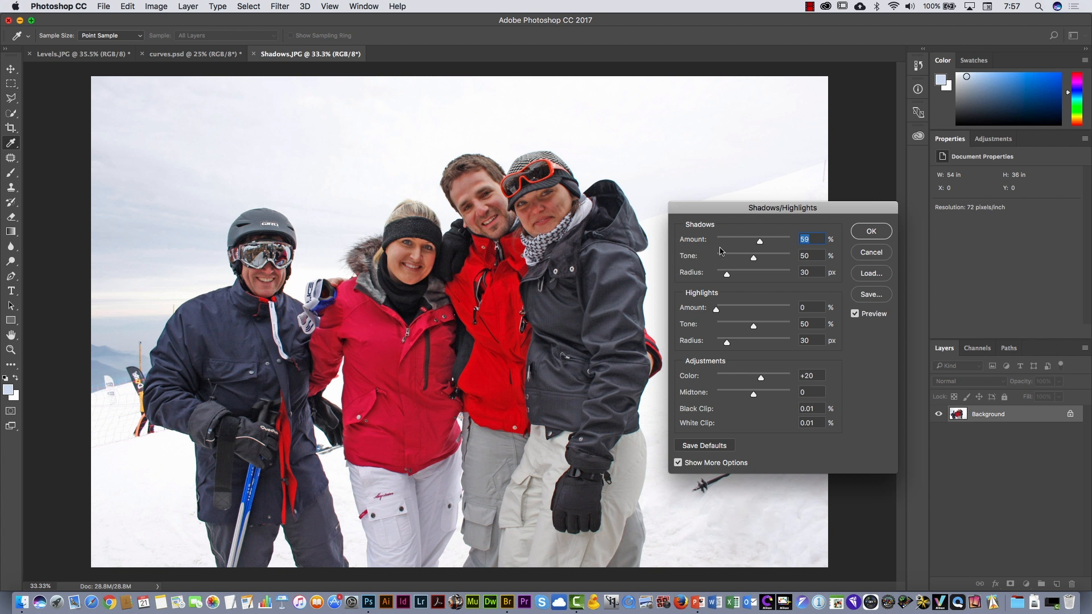
pyautogui.click(754, 260)
pyautogui.moveTo(736, 260)
pyautogui.mouseDown()
pyautogui.moveTo(777, 243)
pyautogui.moveTo(748, 243)
pyautogui.moveTo(756, 259)
pyautogui.moveTo(773, 259)
pyautogui.moveTo(775, 245)
pyautogui.moveTo(760, 244)
pyautogui.moveTo(774, 245)
pyautogui.moveTo(777, 263)
pyautogui.moveTo(740, 261)
pyautogui.mouseUp()
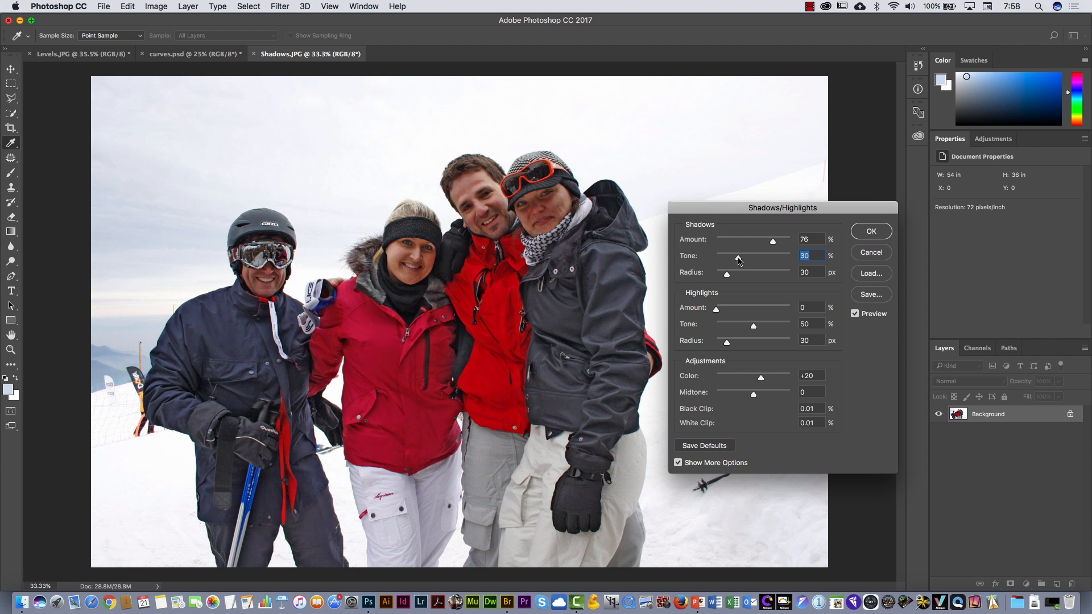
pyautogui.click(773, 243)
# - Set the highlights amount to 44% and the highlights tone to 21%
pyautogui.moveTo(716, 312); pyautogui.dragTo(747, 312)
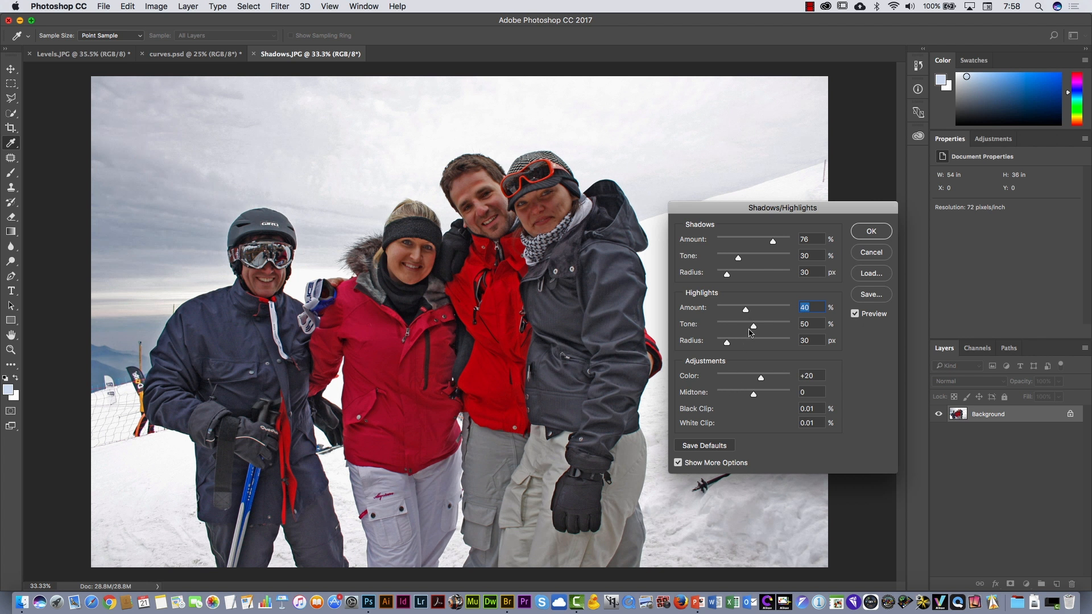
pyautogui.moveTo(754, 329); pyautogui.dragTo(733, 330)
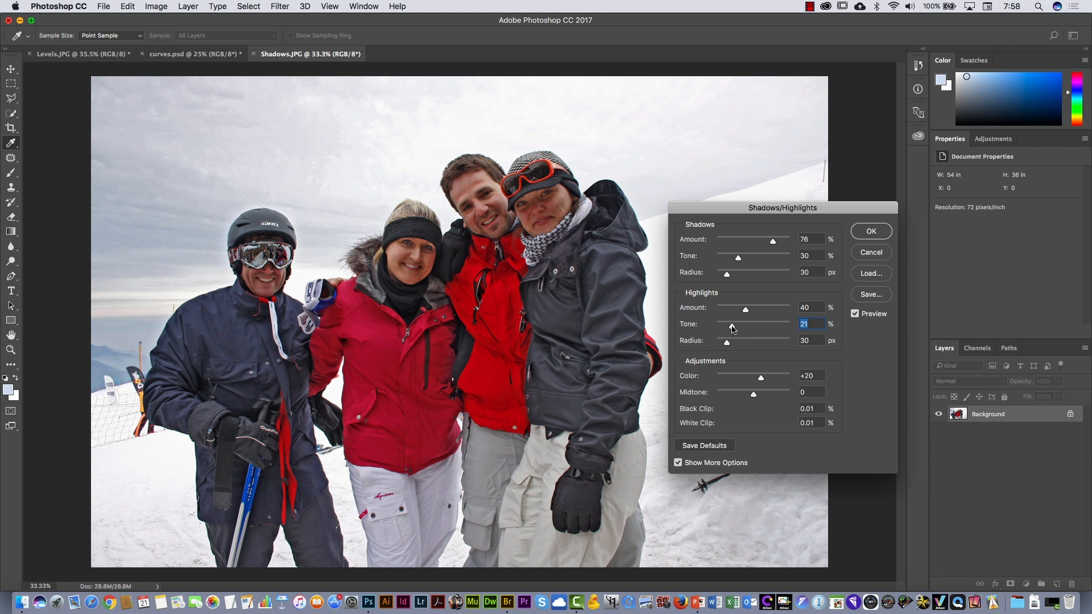
pyautogui.moveTo(724, 209); pyautogui.dragTo(753, 223)
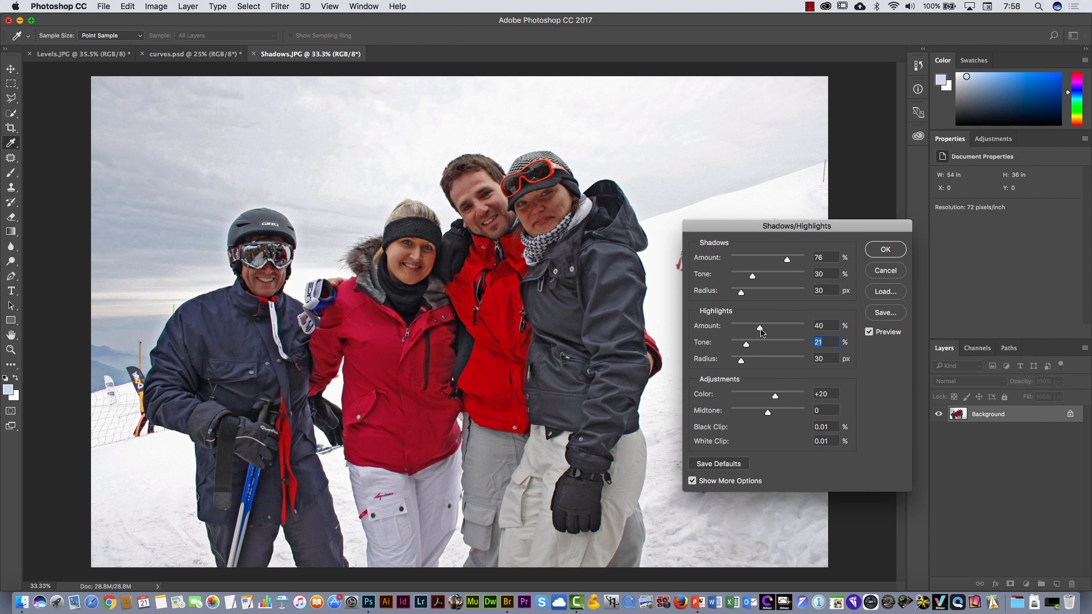
pyautogui.moveTo(761, 332); pyautogui.dragTo(764, 332)
# - Set the color correction to 0, the midtone to -2 and the shadows tone to 36%
pyautogui.moveTo(776, 399); pyautogui.dragTo(761, 417)
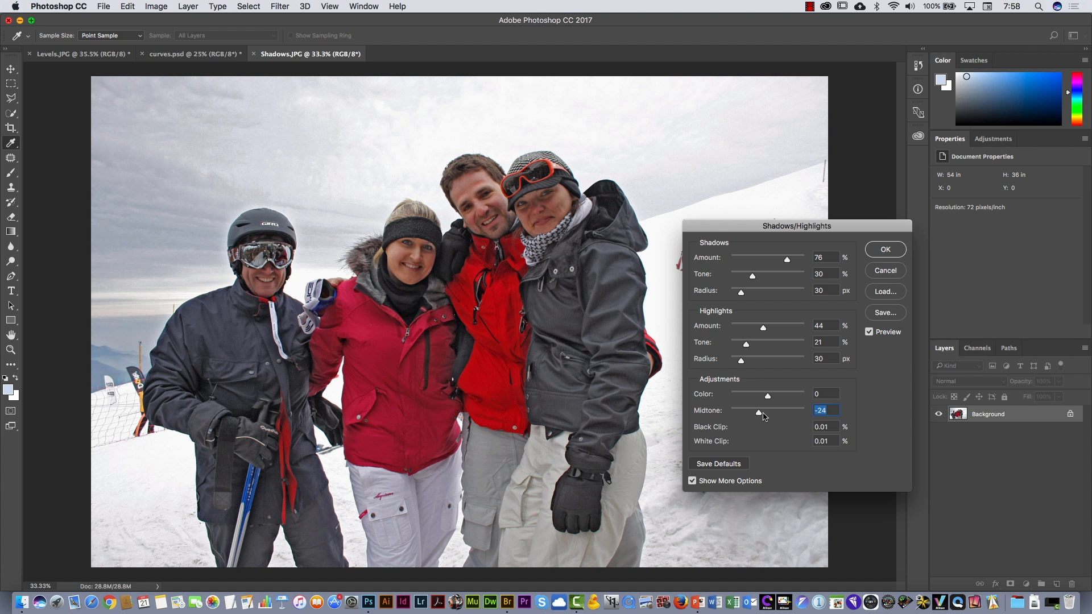
pyautogui.moveTo(760, 414); pyautogui.dragTo(767, 413)
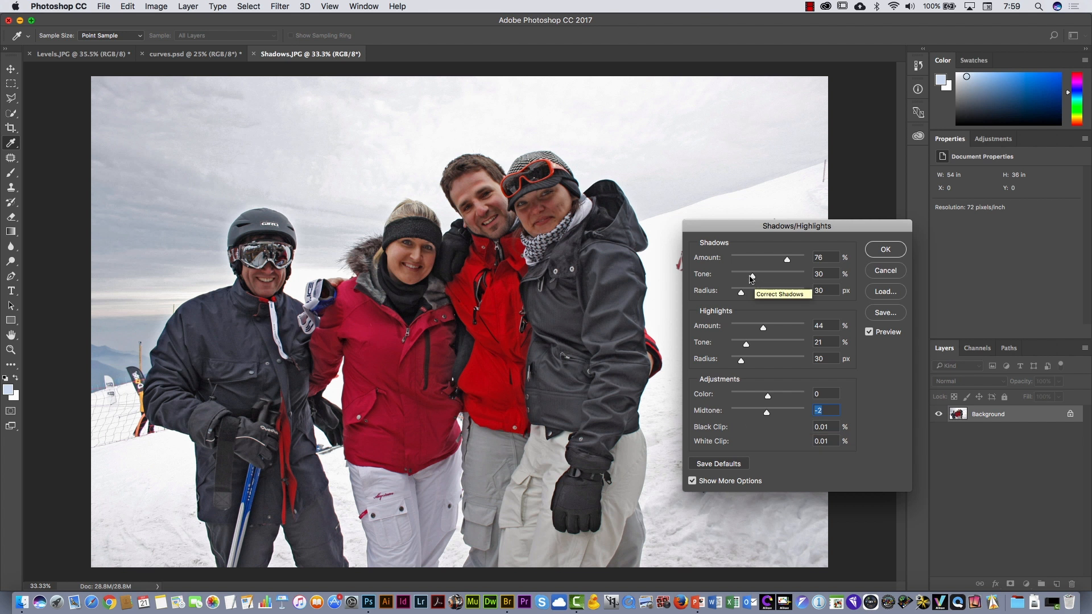
pyautogui.moveTo(753, 277); pyautogui.dragTo(757, 277)
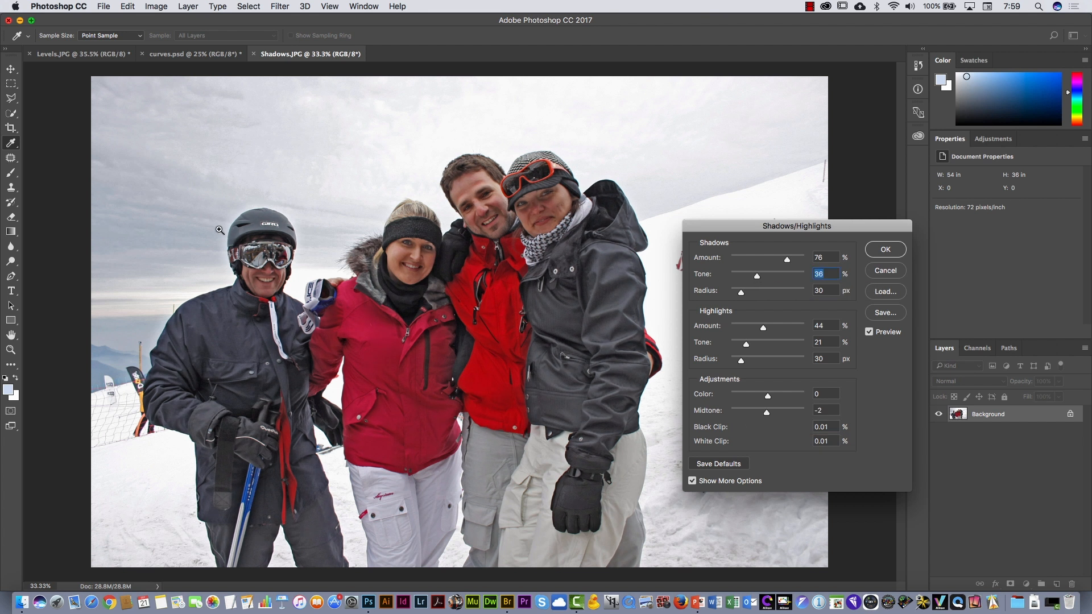
# - Soften the halo around the helmet by setting the shadows radius to 65 px and the highlights radius to 9 px
pyautogui.moveTo(223, 223); pyautogui.dragTo(268, 202)
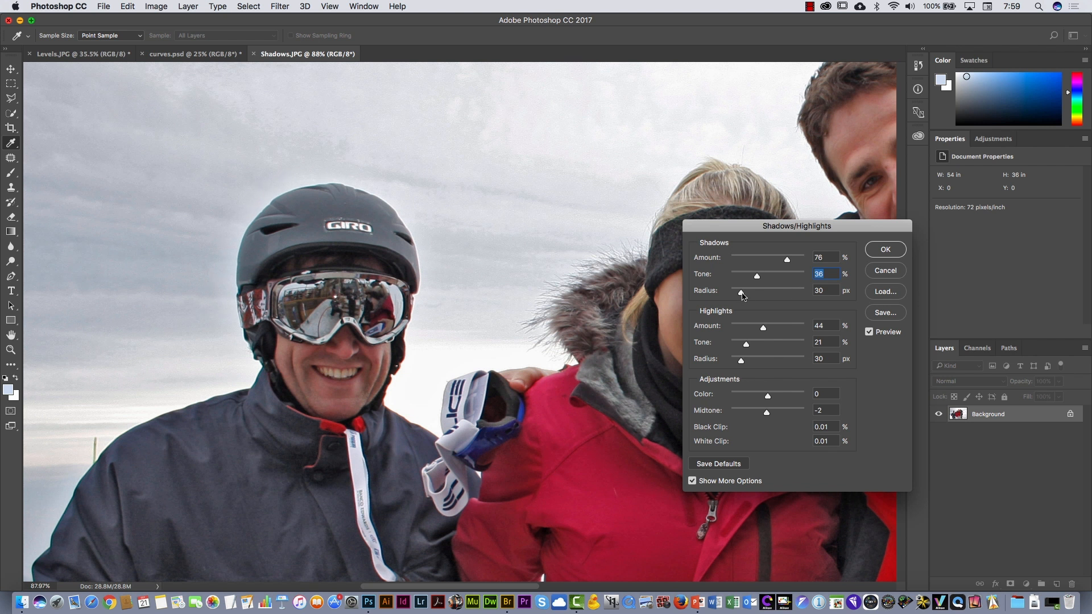
pyautogui.moveTo(742, 295)
pyautogui.mouseDown()
pyautogui.moveTo(766, 293)
pyautogui.moveTo(754, 292)
pyautogui.mouseUp()
pyautogui.moveTo(742, 361)
pyautogui.mouseDown()
pyautogui.moveTo(761, 361)
pyautogui.moveTo(734, 361)
pyautogui.mouseUp()
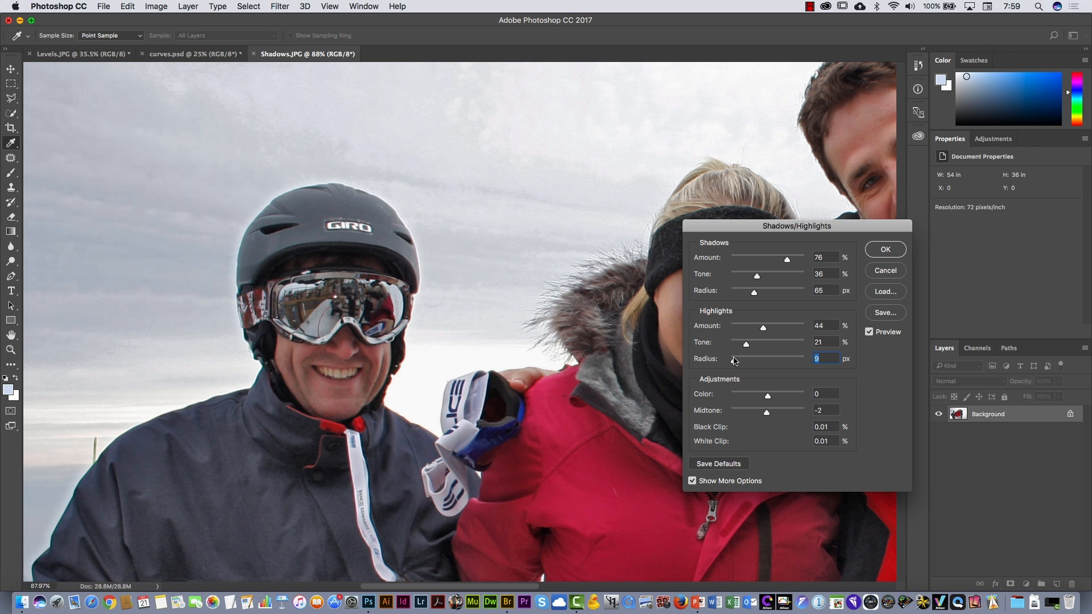
pyautogui.scroll(-6, 558, 381)
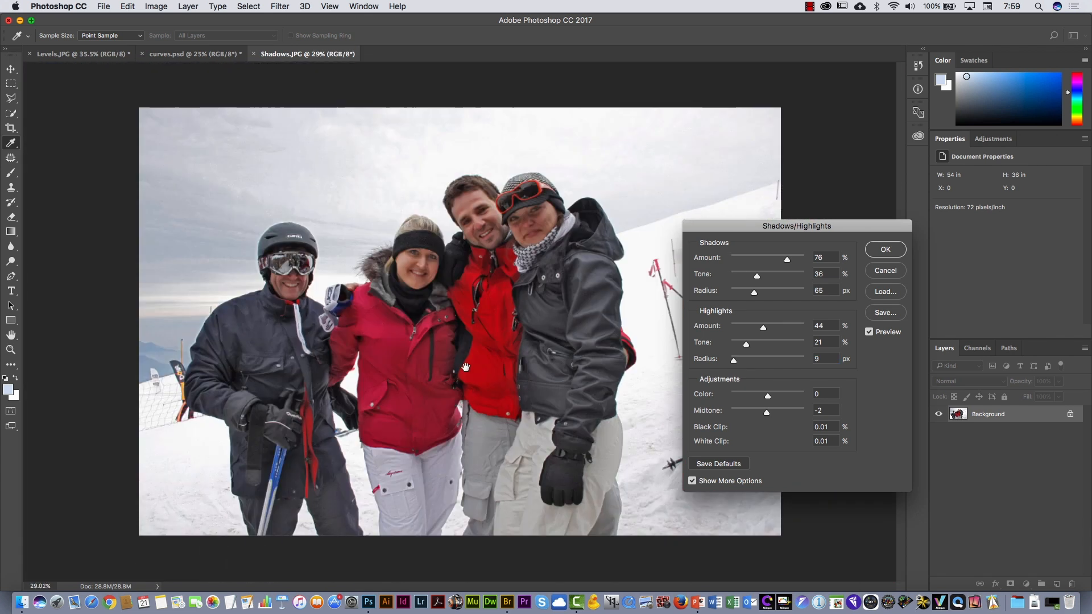
# - Compare the ski photo with and without the correction, and apply the Shadows/Highlights adjustment
pyautogui.click(873, 334)
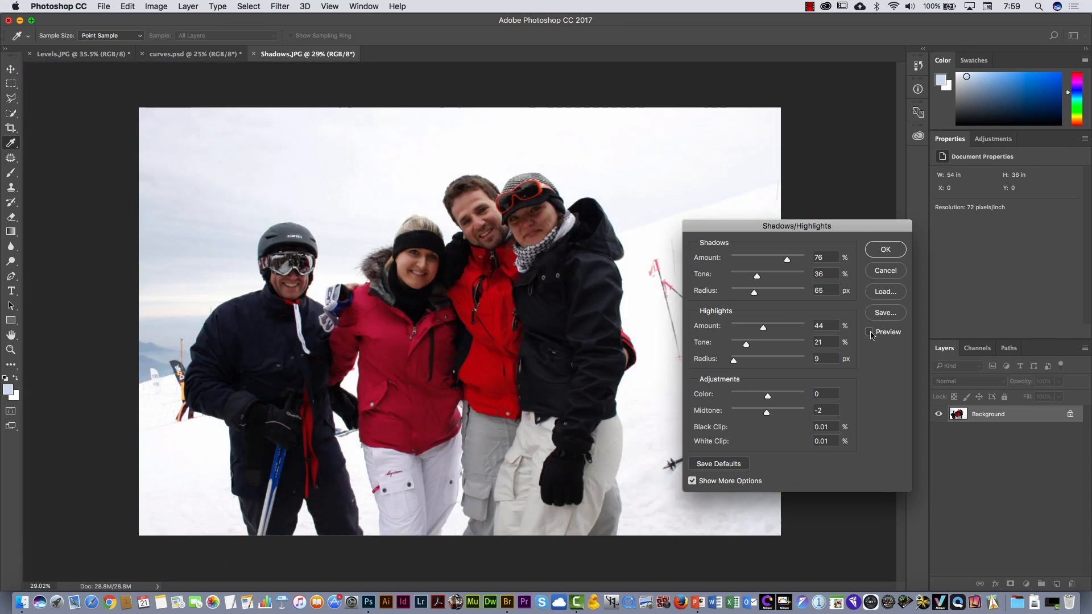
pyautogui.click(873, 334)
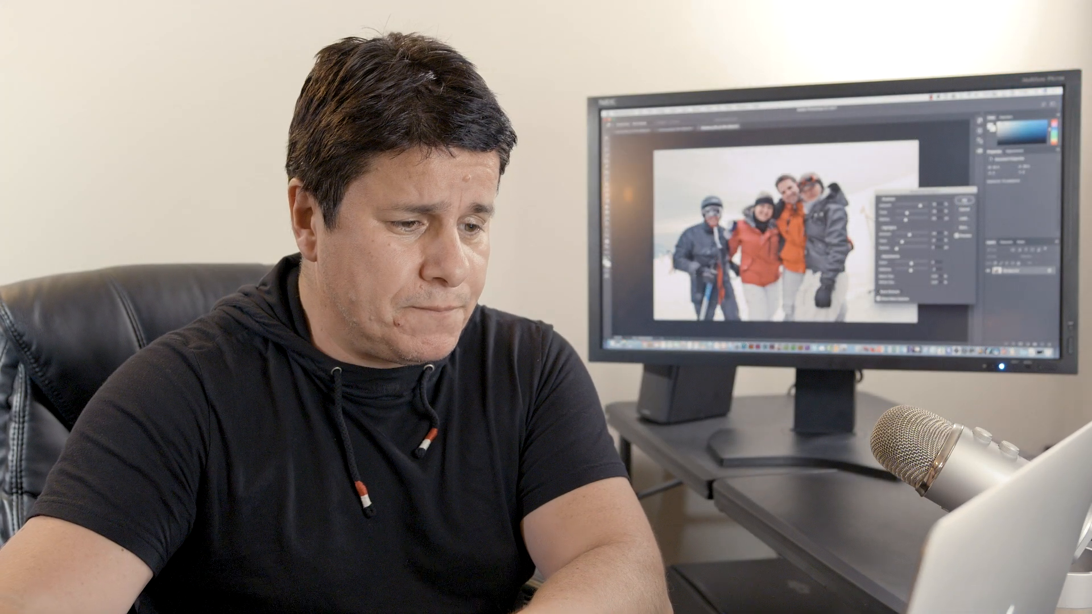
pyautogui.click(964, 200)
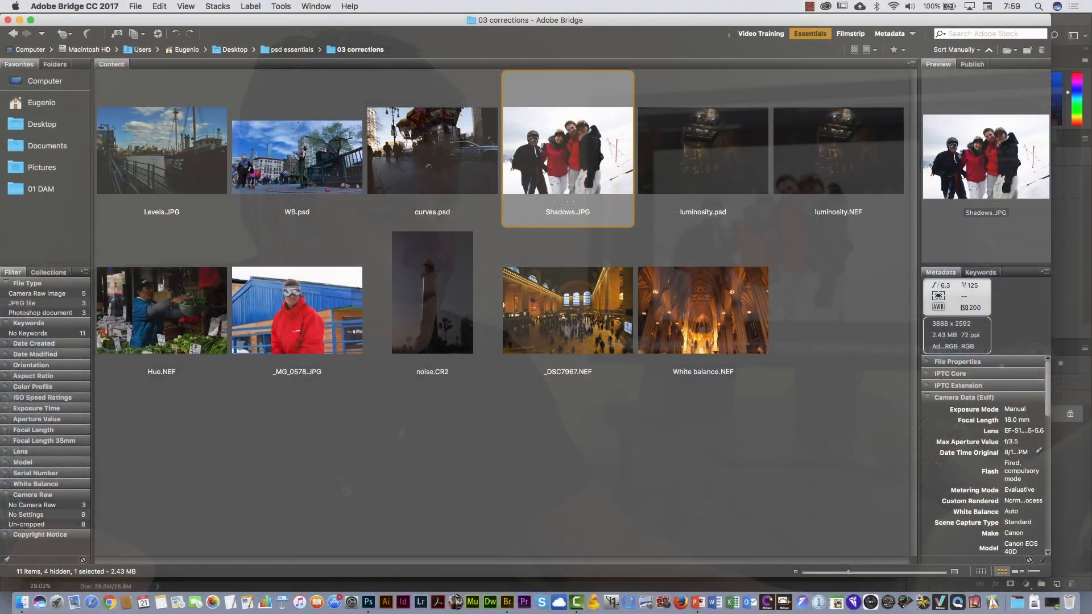
# - Open WB.psd from the image browser and start a Color Balance adjustment on the juggler photo
pyautogui.doubleClick(304, 178)
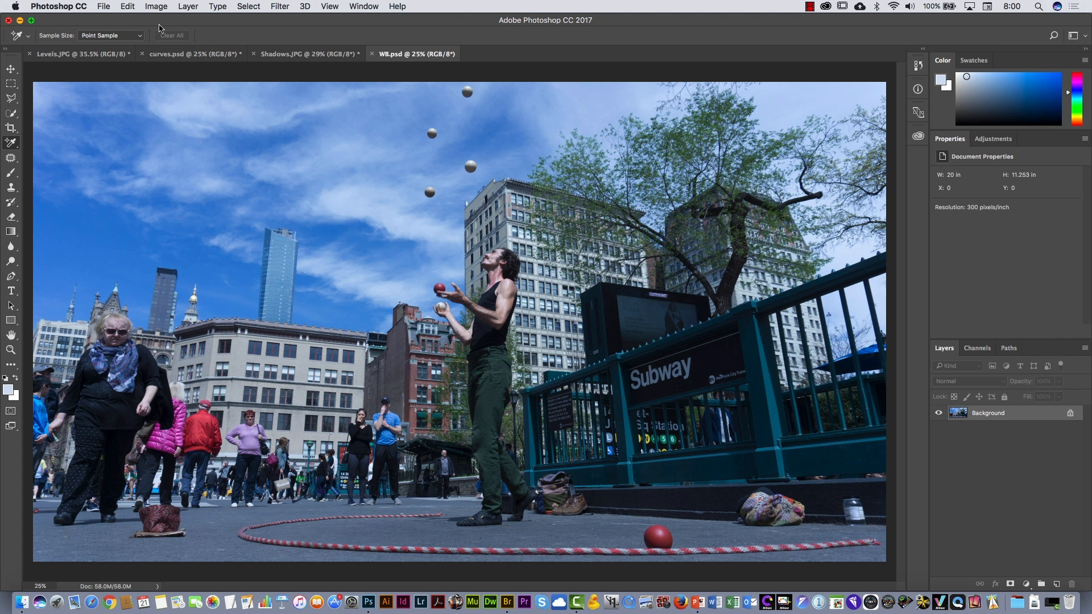
pyautogui.click(156, 6)
pyautogui.moveTo(171, 40)
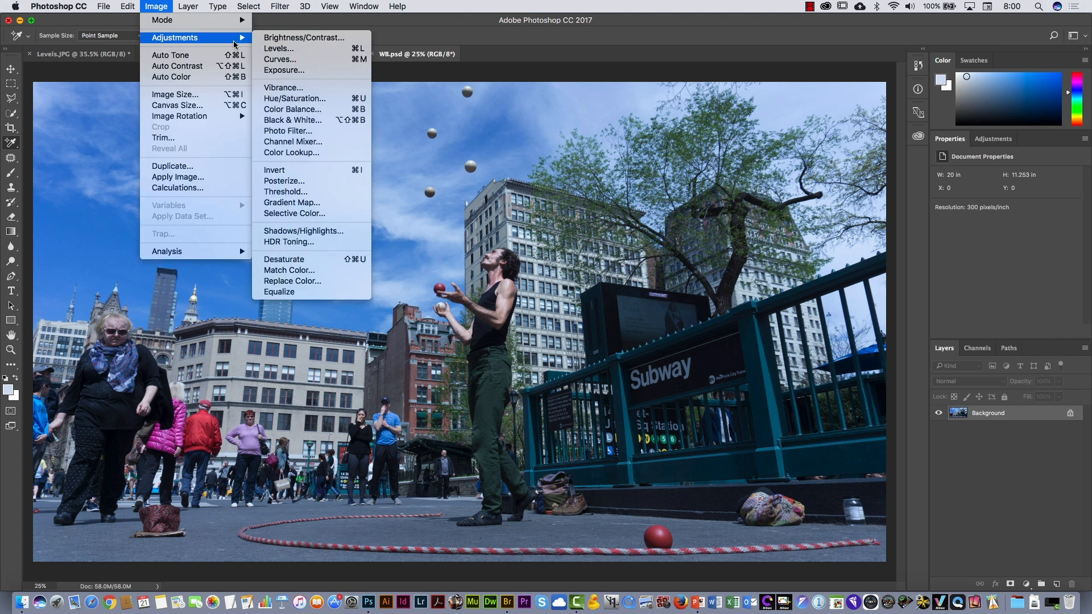
pyautogui.click(350, 114)
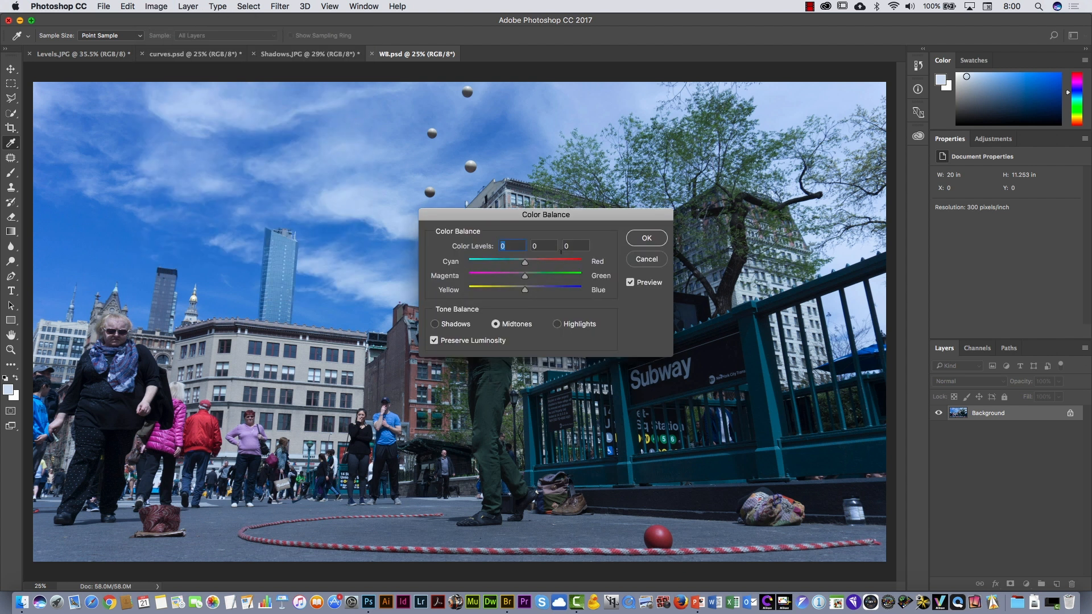
pyautogui.moveTo(563, 218); pyautogui.dragTo(681, 220)
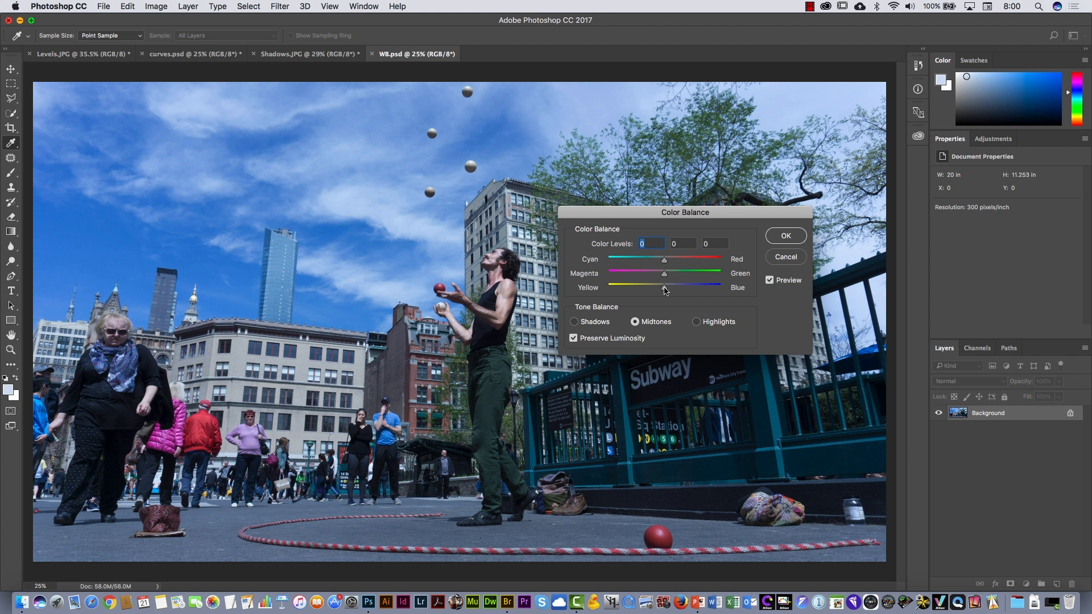
# - Try shifting the midtones, shadows and highlights toward yellow, with highlights at -12, and cancel the Color Balance adjustment
pyautogui.moveTo(666, 291); pyautogui.dragTo(661, 289)
pyautogui.click(600, 324)
pyautogui.moveTo(665, 290); pyautogui.dragTo(652, 292)
pyautogui.click(697, 322)
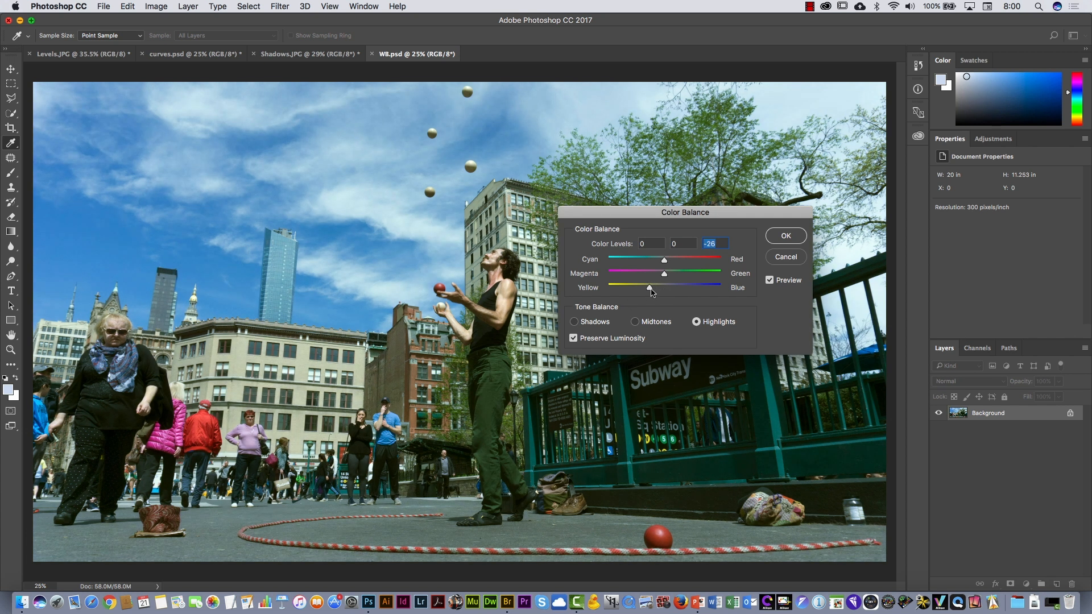
pyautogui.moveTo(652, 290); pyautogui.dragTo(657, 289)
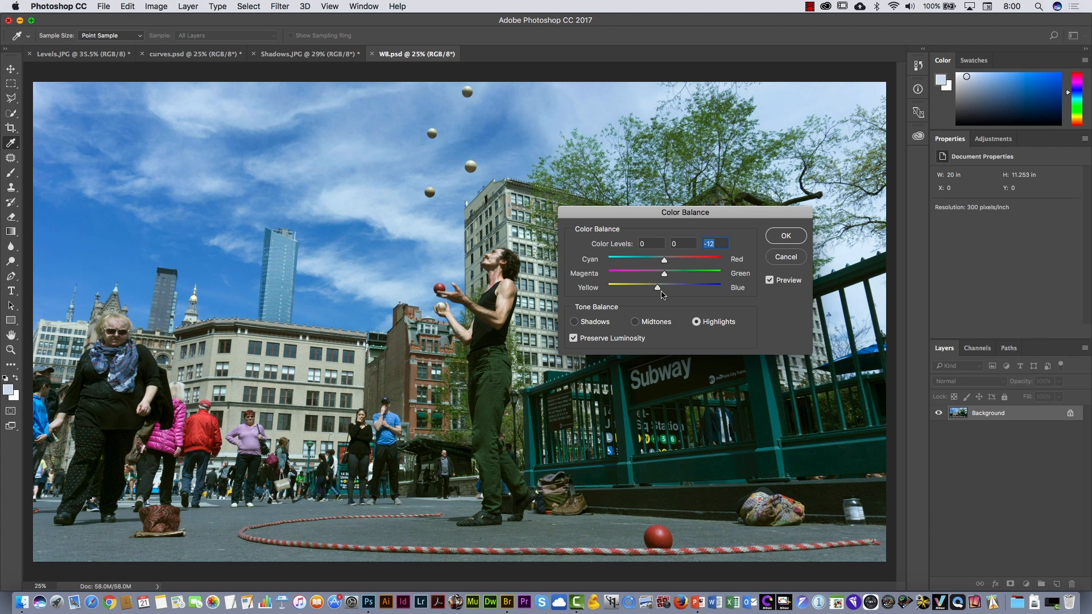
pyautogui.click(785, 257)
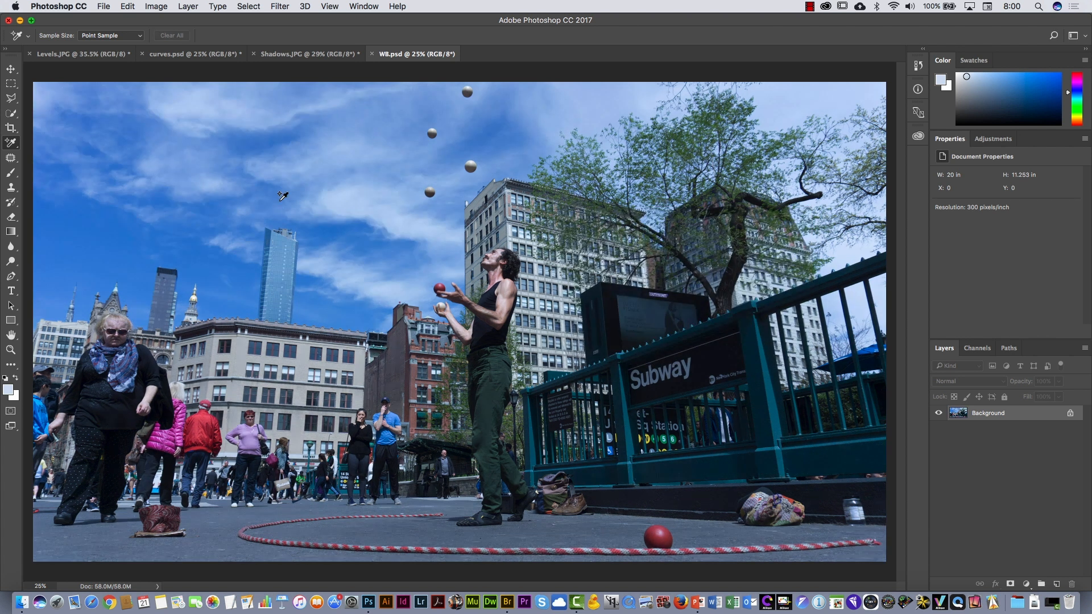
# - Bring up the available image adjustments for the juggler photo
pyautogui.click(157, 8)
pyautogui.moveTo(170, 39)
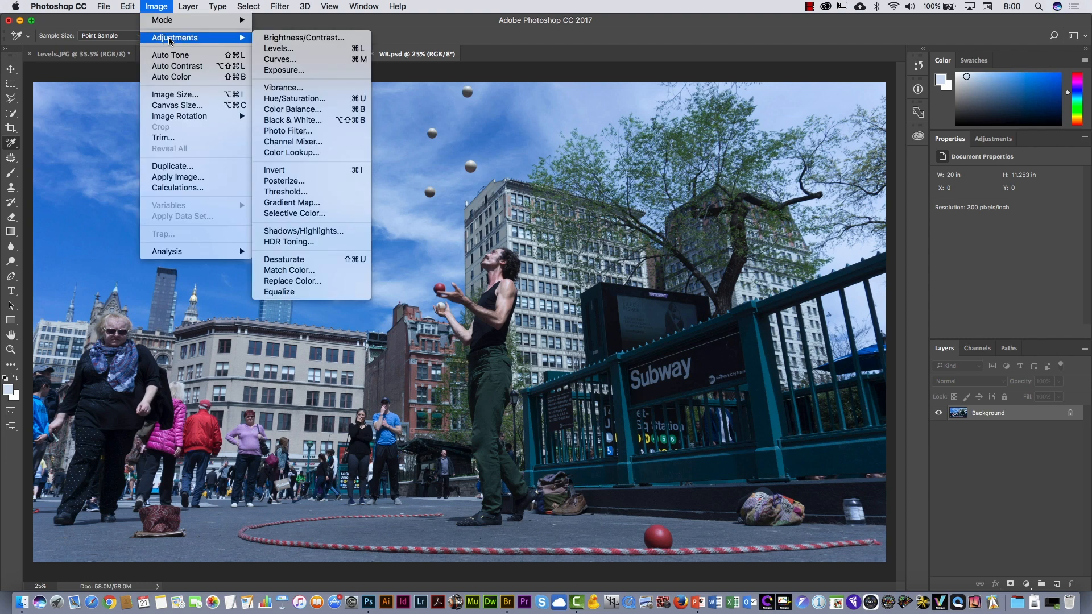
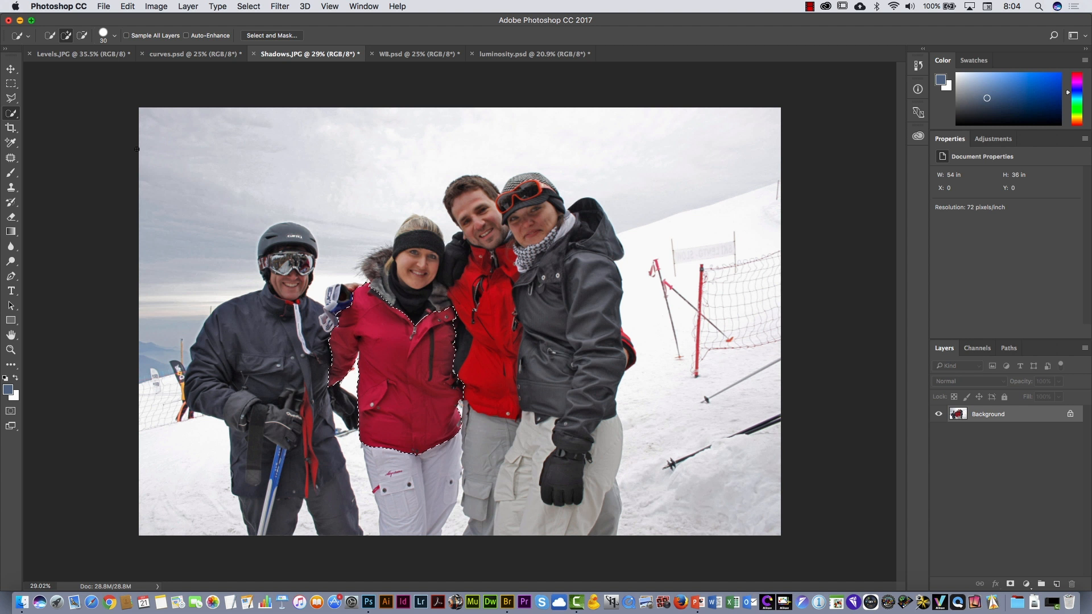
# - Recolor the selected pink jacket by applying a Hue/Saturation adjustment directly to the ski photo with Hue at +84
pyautogui.click(158, 7)
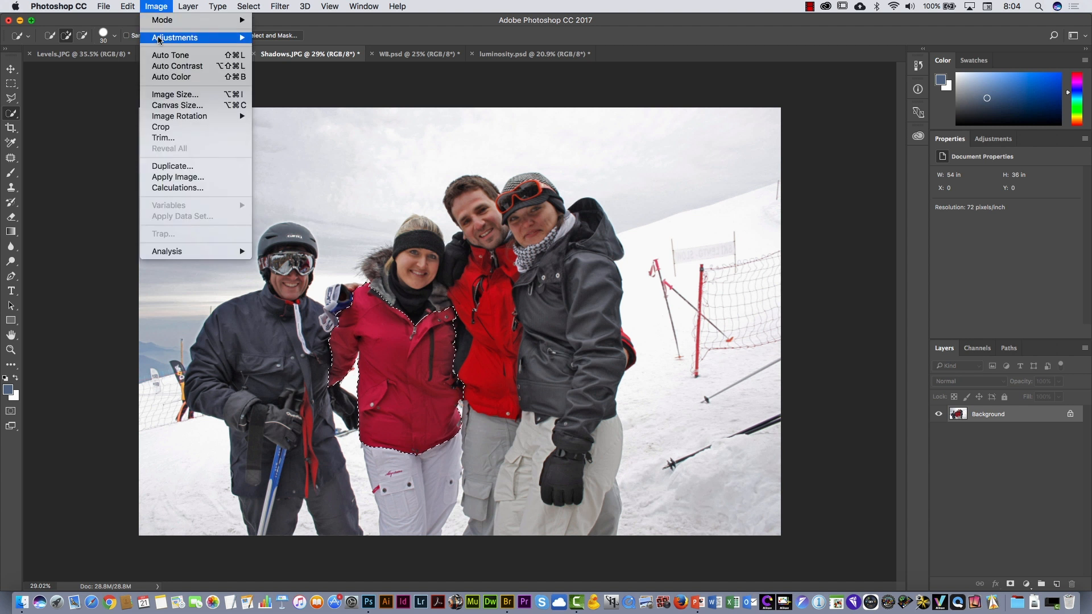
pyautogui.moveTo(174, 38)
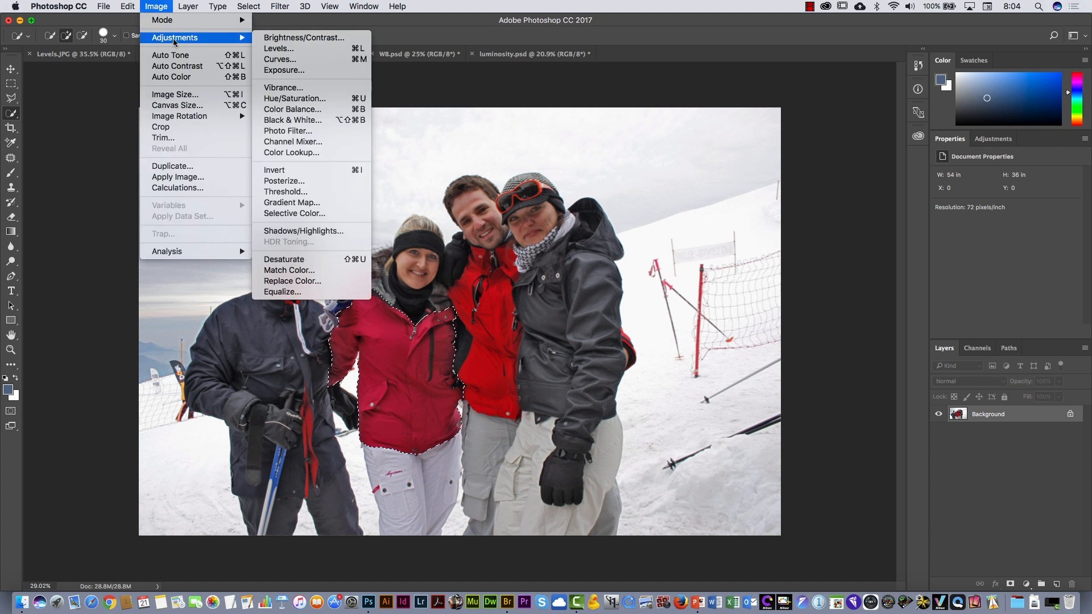
pyautogui.click(316, 99)
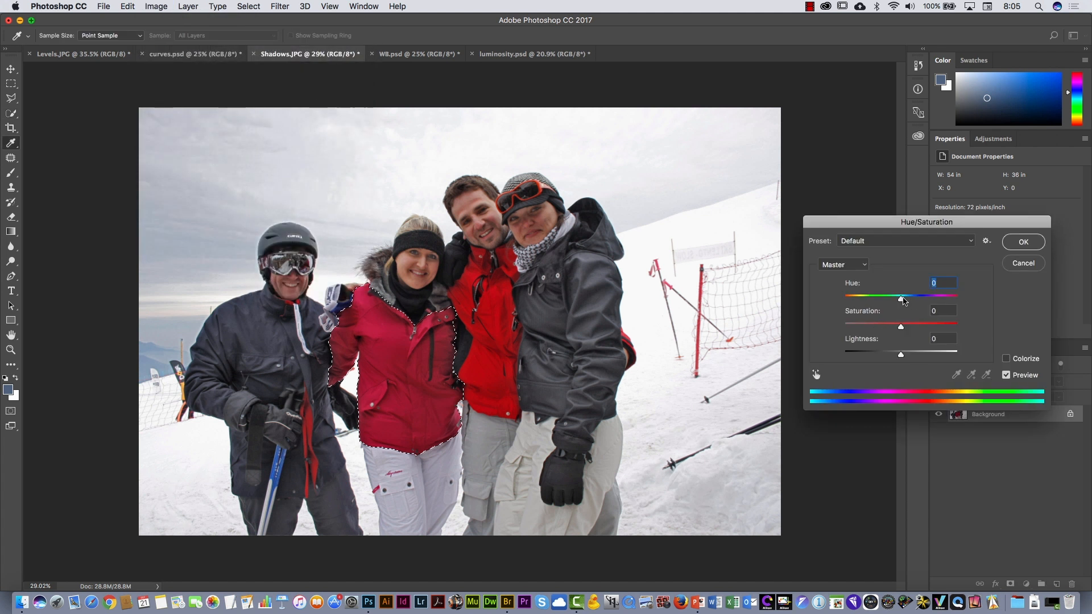
pyautogui.moveTo(905, 301); pyautogui.dragTo(933, 298)
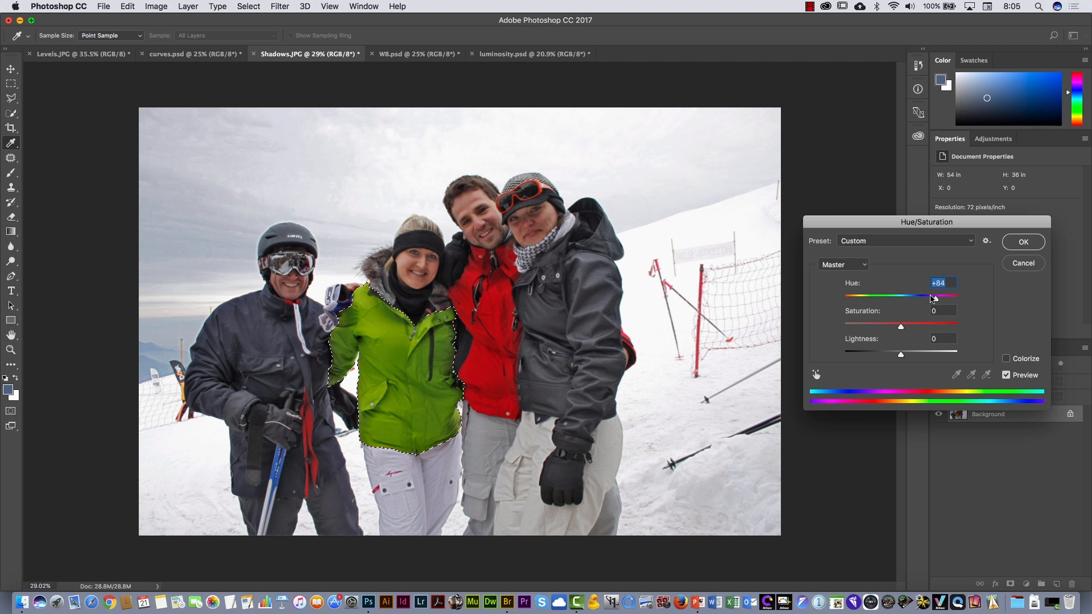
pyautogui.click(1024, 243)
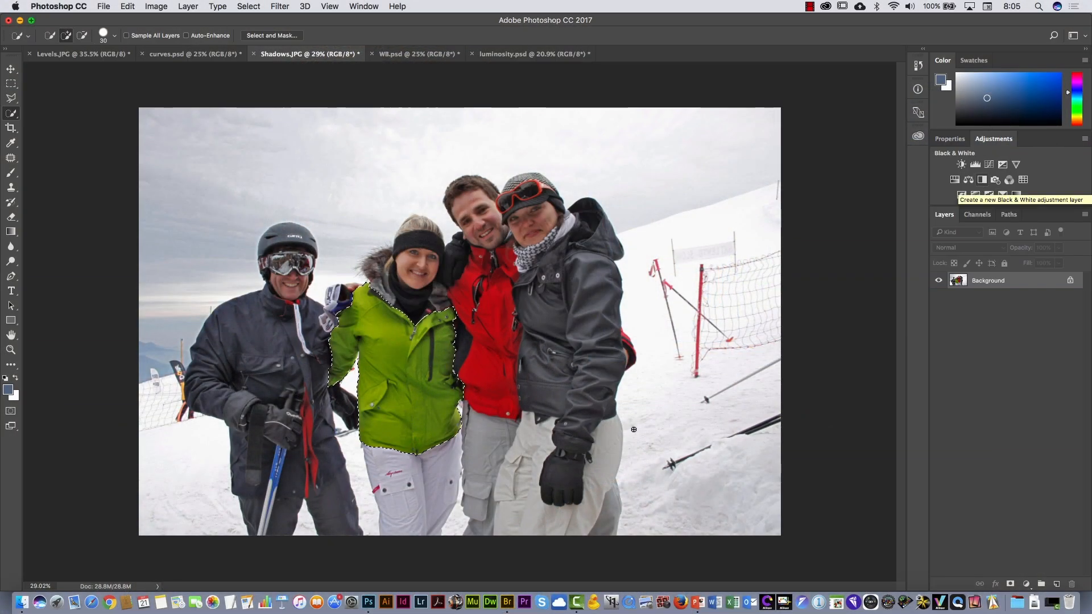
pyautogui.click(160, 7)
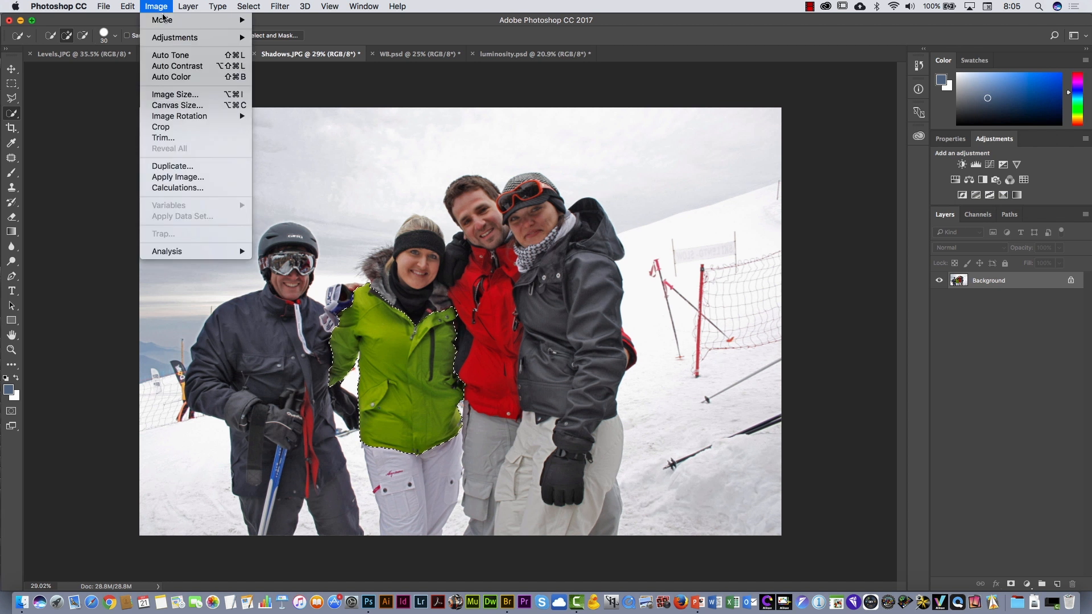
pyautogui.moveTo(237, 36)
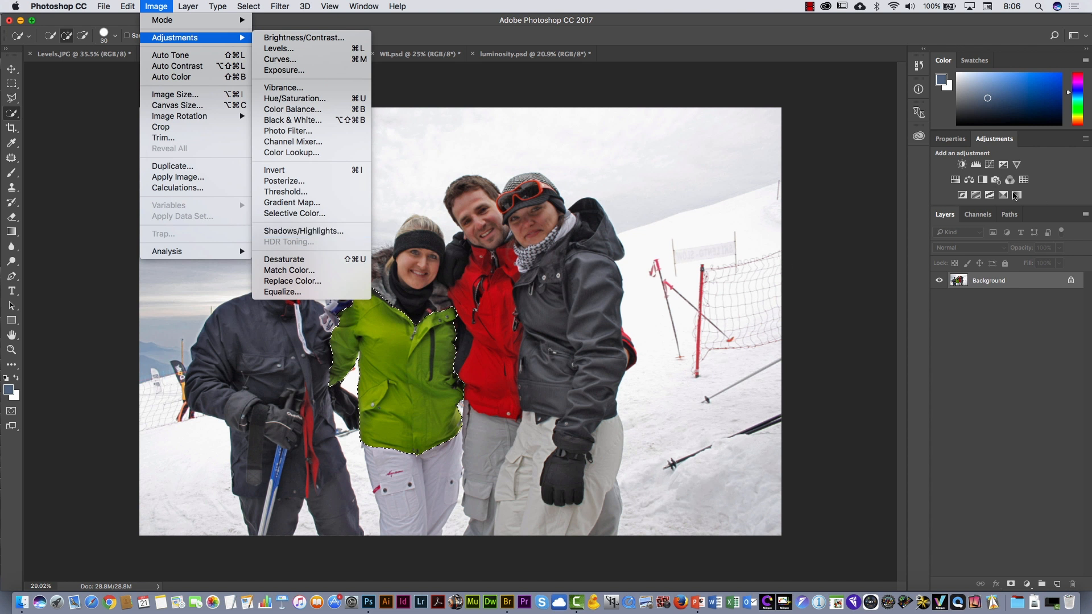
pyautogui.click(853, 335)
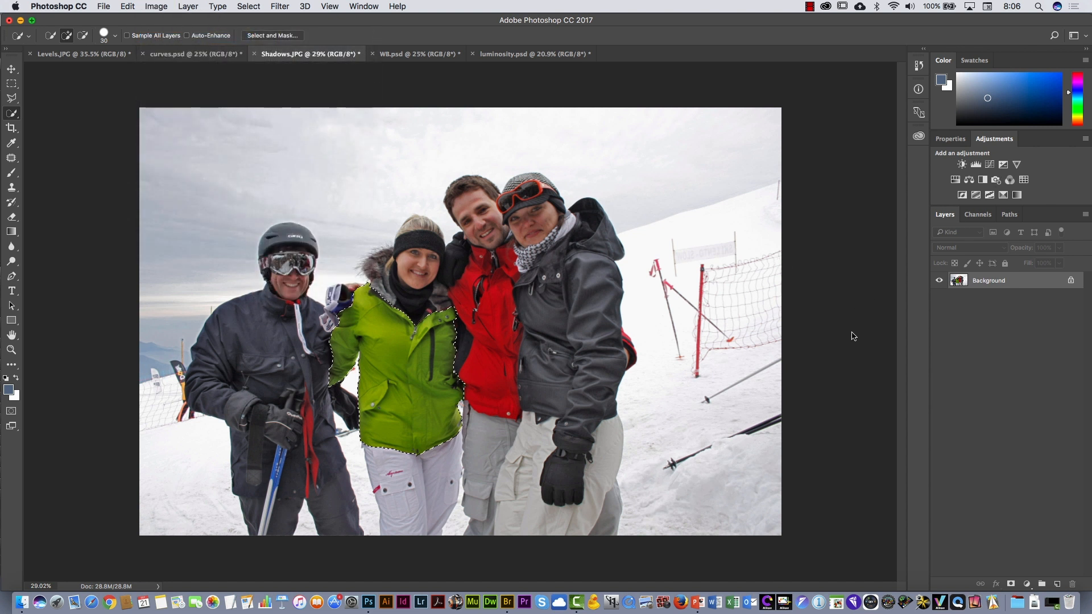
# - Switch to Levels.JPG and revert the ship photo to its original snapshot in the history
pyautogui.click(80, 53)
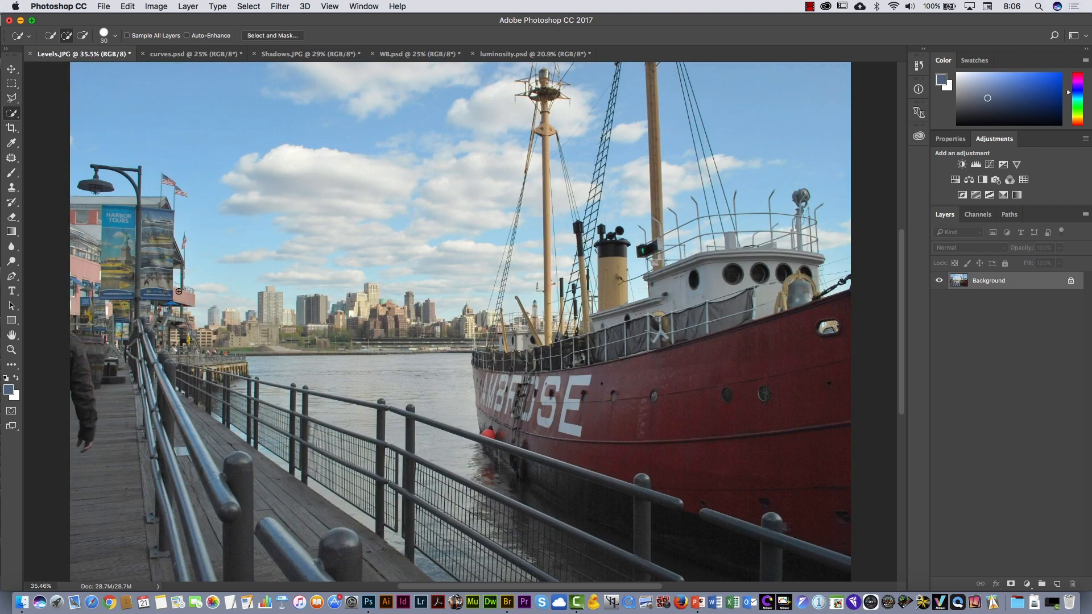
pyautogui.click(919, 66)
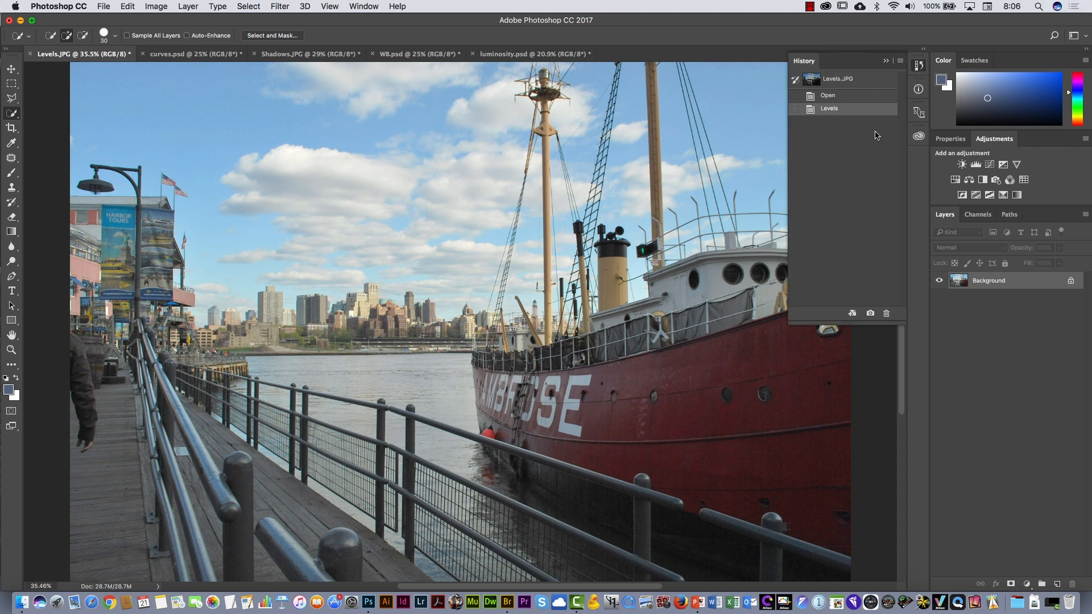
pyautogui.click(816, 82)
pyautogui.click(919, 65)
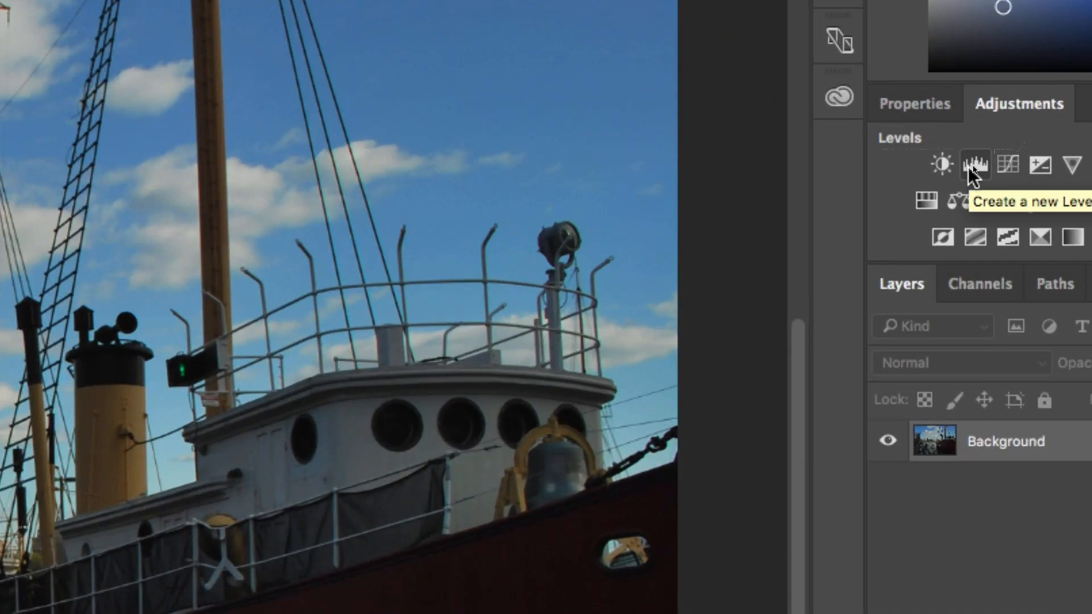
# - Add a Levels adjustment layer to the ship photo with the white input level at 201 and midtones at 1.38
pyautogui.click(975, 165)
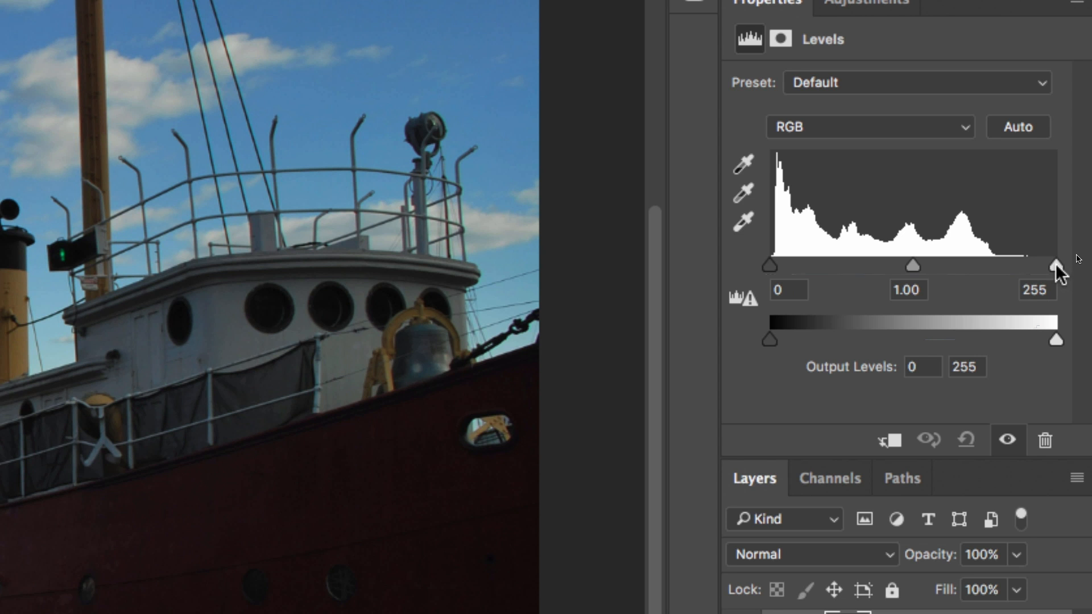
pyautogui.moveTo(1056, 264); pyautogui.dragTo(1015, 264)
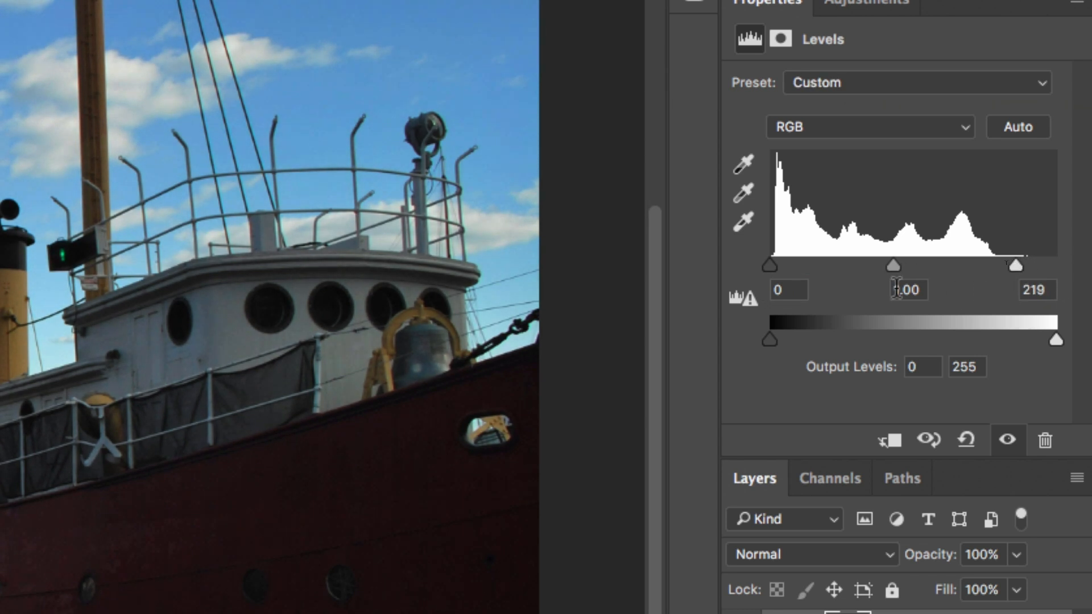
pyautogui.moveTo(892, 264); pyautogui.dragTo(865, 271)
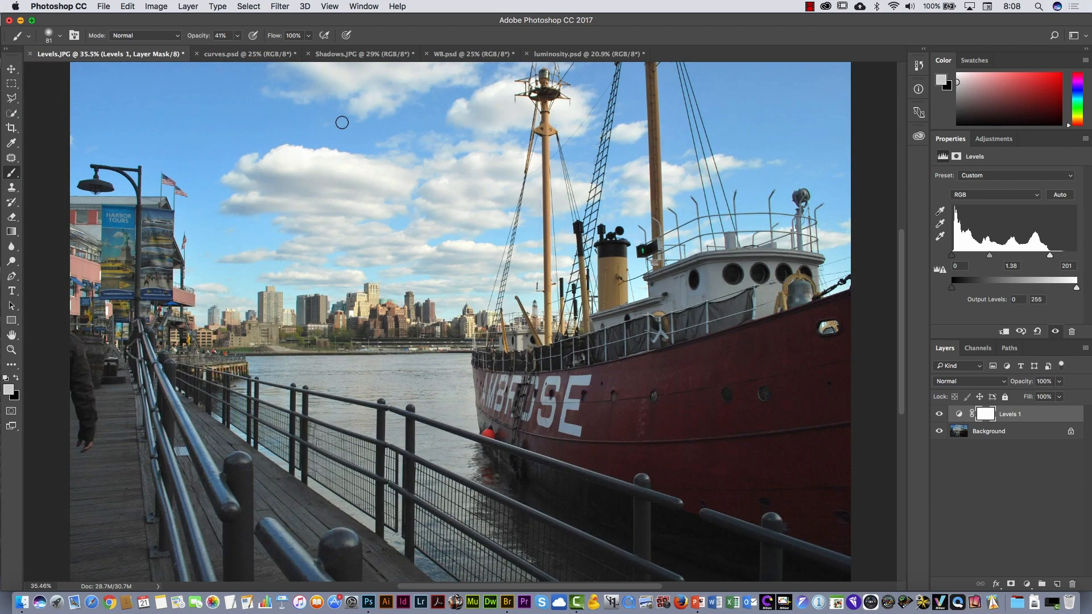
# - Switch to curves.psd and revert the food cart photo to its original snapshot in the history
pyautogui.click(223, 55)
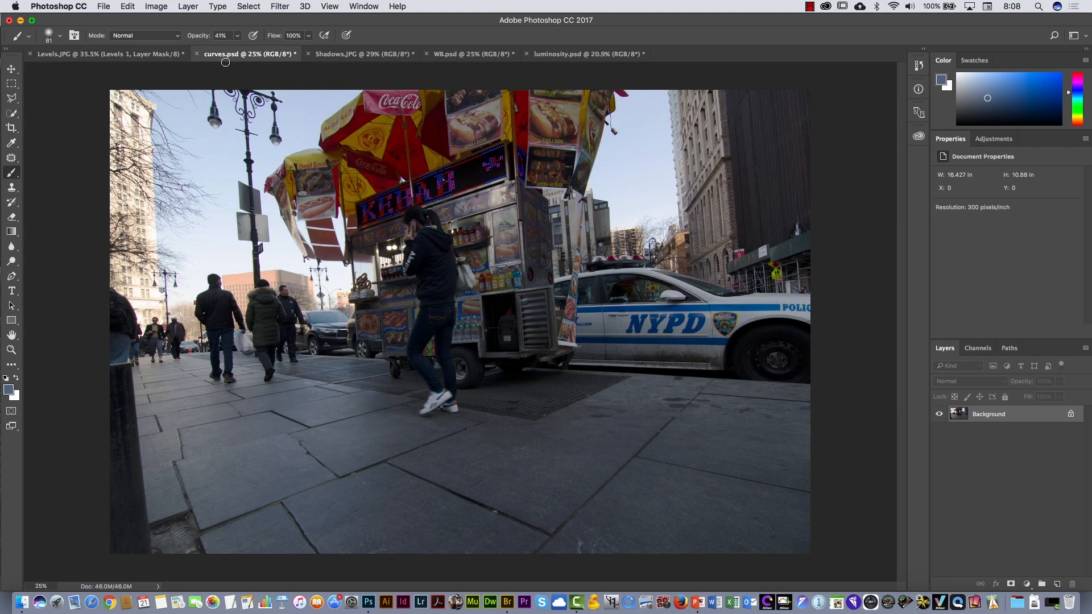
pyautogui.click(920, 65)
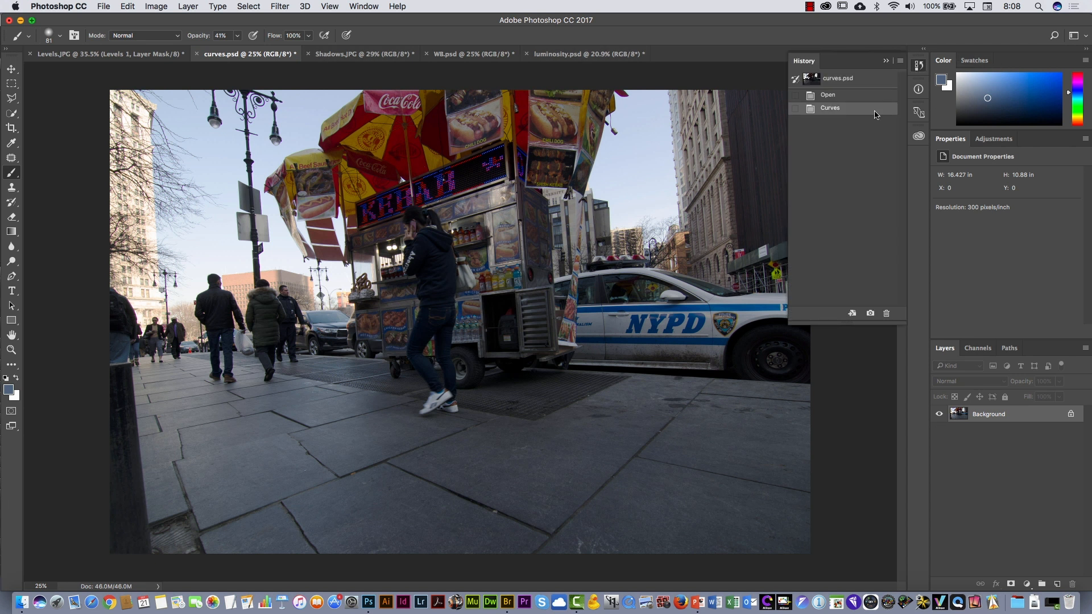
pyautogui.click(815, 85)
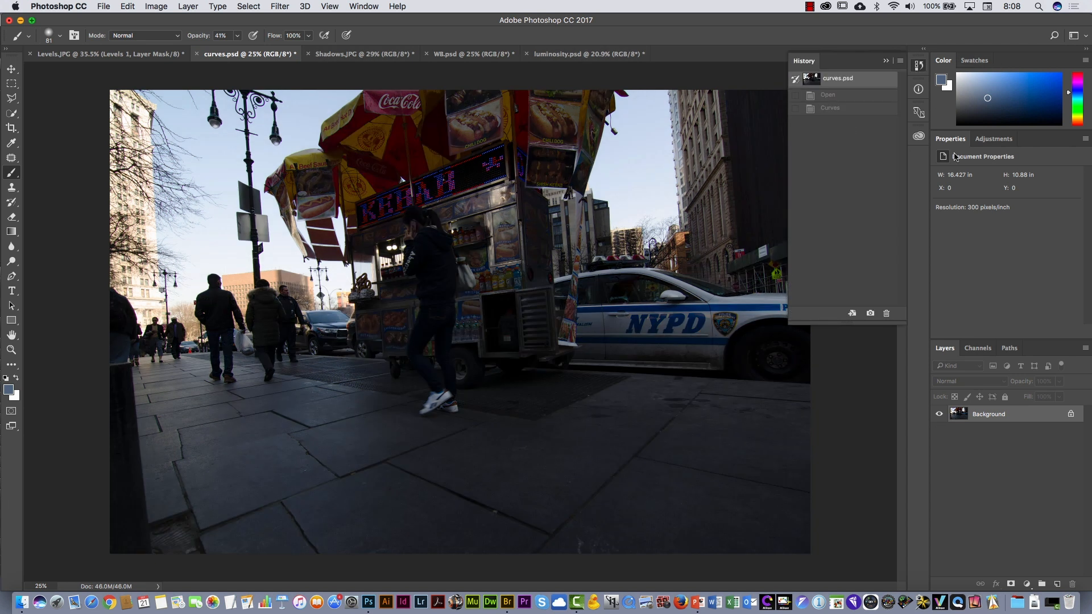
# - Add a Curves adjustment layer to the food cart photo, raising the curve in the shadows and pulling it down in the highlights
pyautogui.click(993, 139)
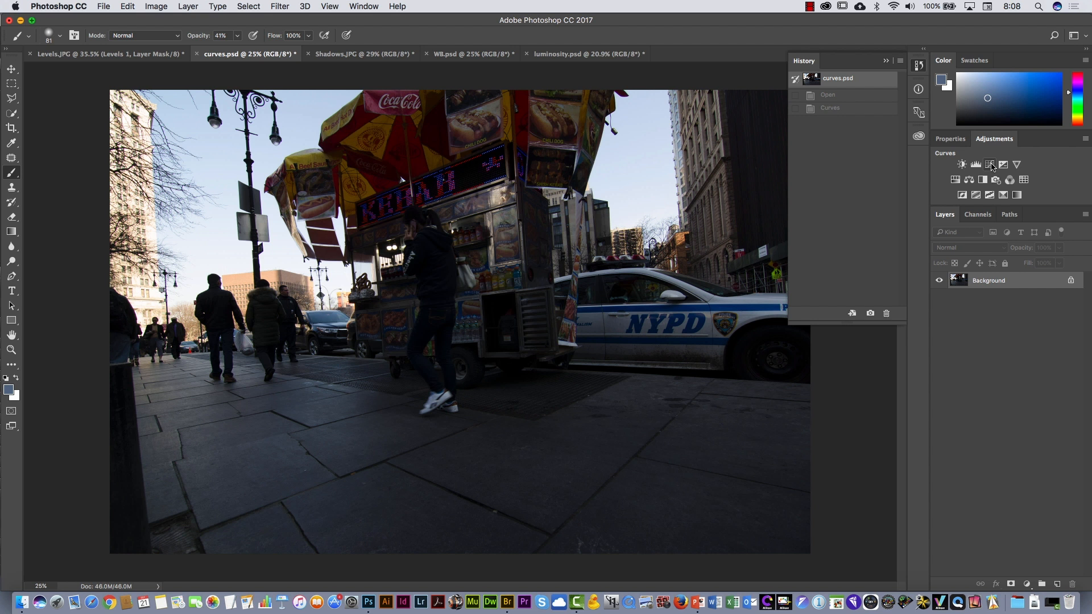
pyautogui.click(991, 165)
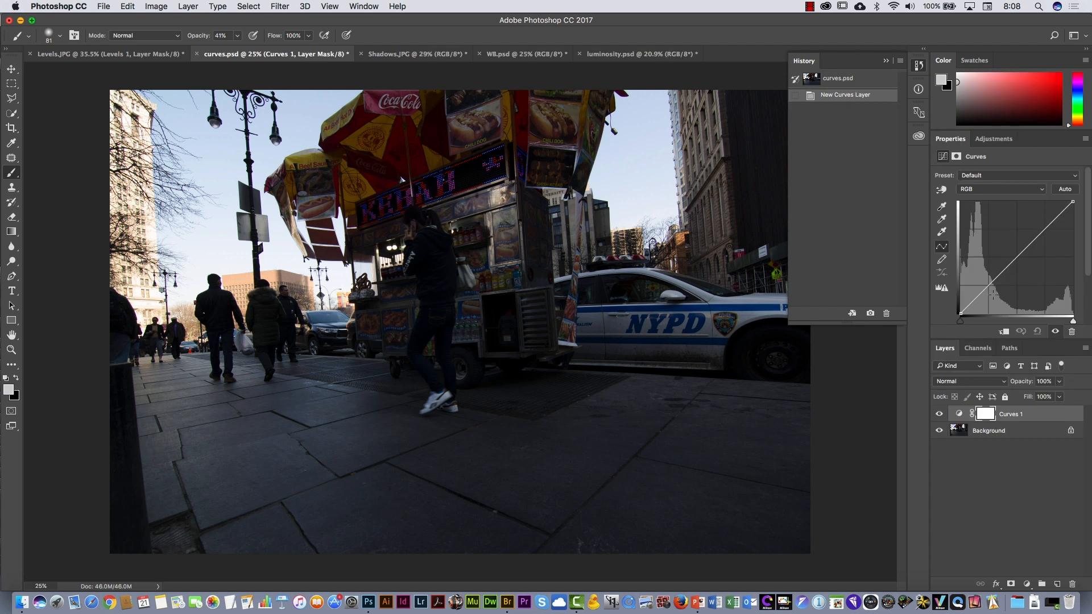
pyautogui.moveTo(978, 298); pyautogui.dragTo(976, 286)
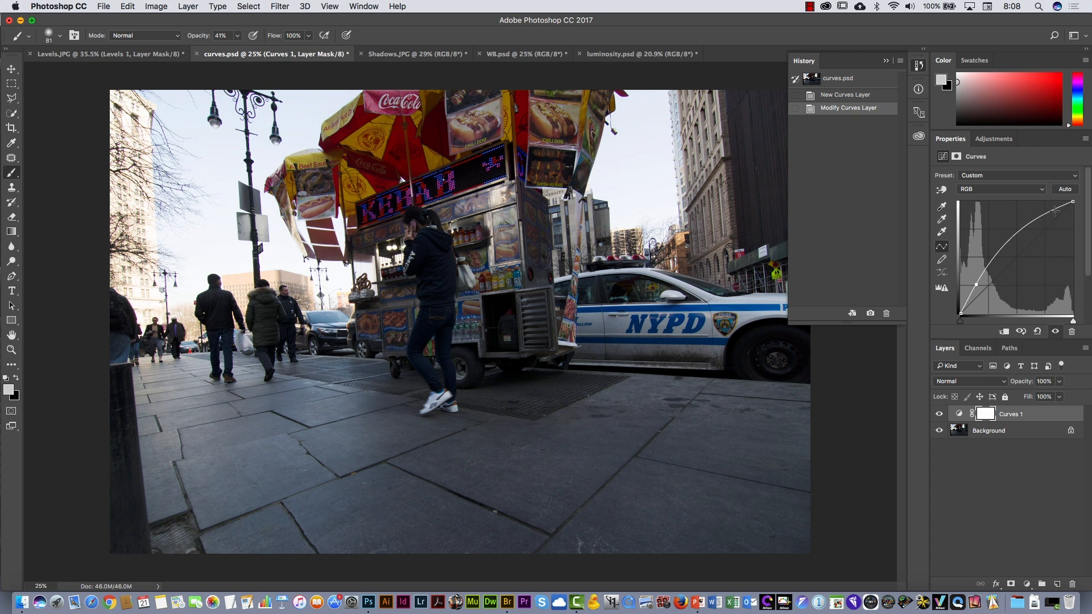
pyautogui.moveTo(1055, 211); pyautogui.dragTo(1058, 217)
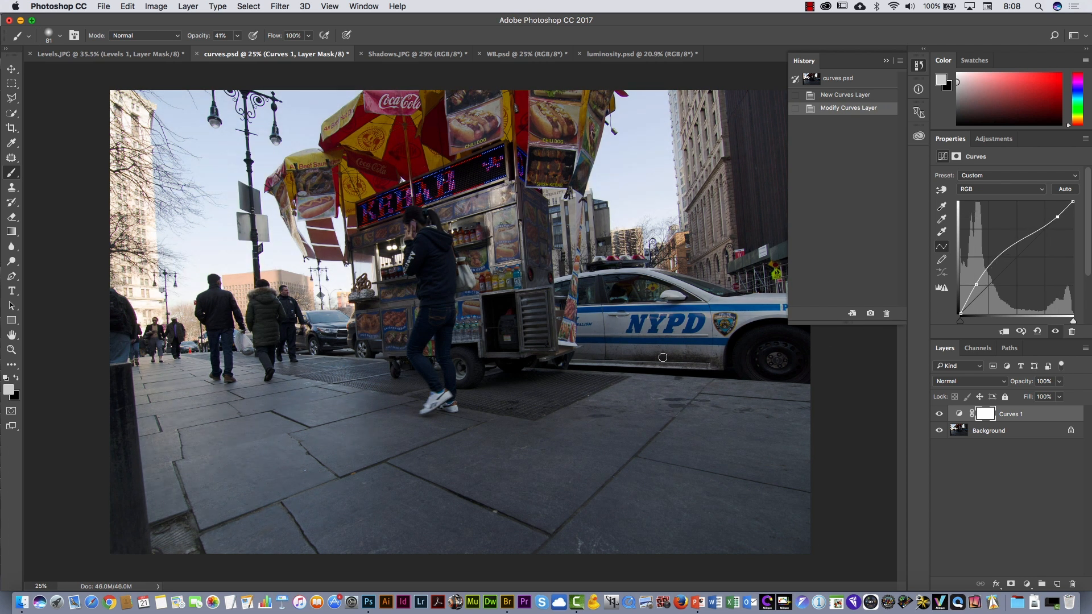
# - Revert Shadows.JPG to its original snapshot and convert its Background layer to a smart object
pyautogui.click(426, 56)
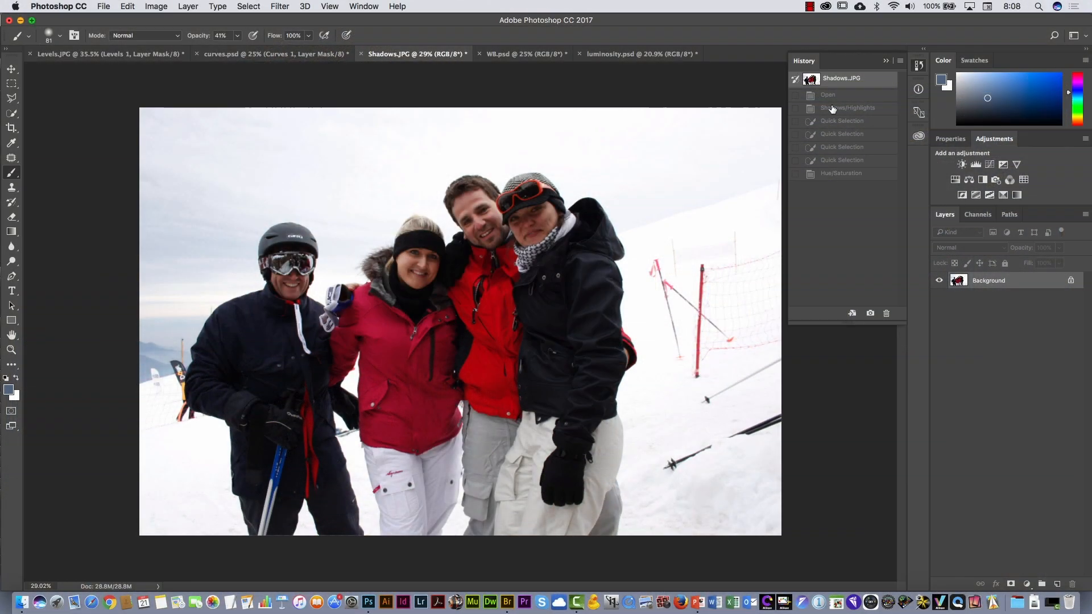
pyautogui.rightClick(1017, 281)
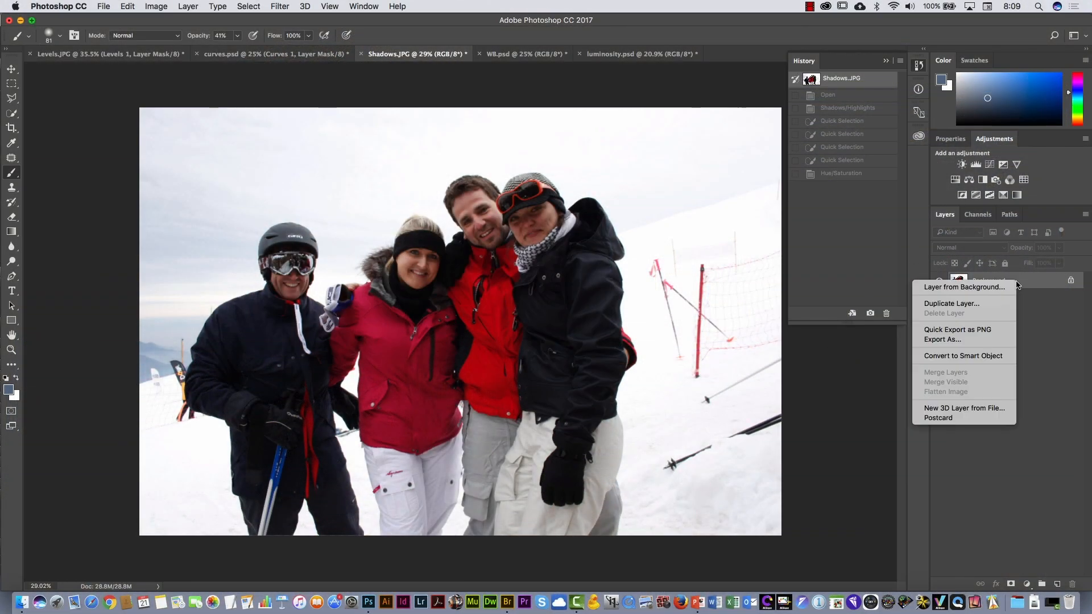
pyautogui.click(996, 359)
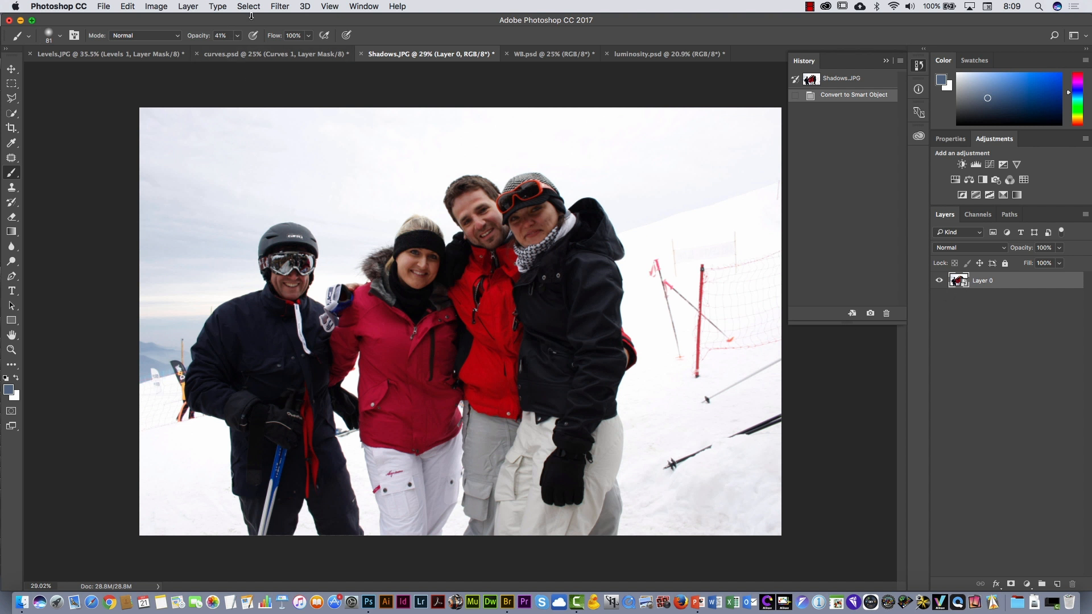
# - Apply Shadows/Highlights to the ski photo's smart object, brightening the shadows, setting the highlights amount to 32%, and refining the tone ranges
pyautogui.click(156, 6)
pyautogui.moveTo(172, 38)
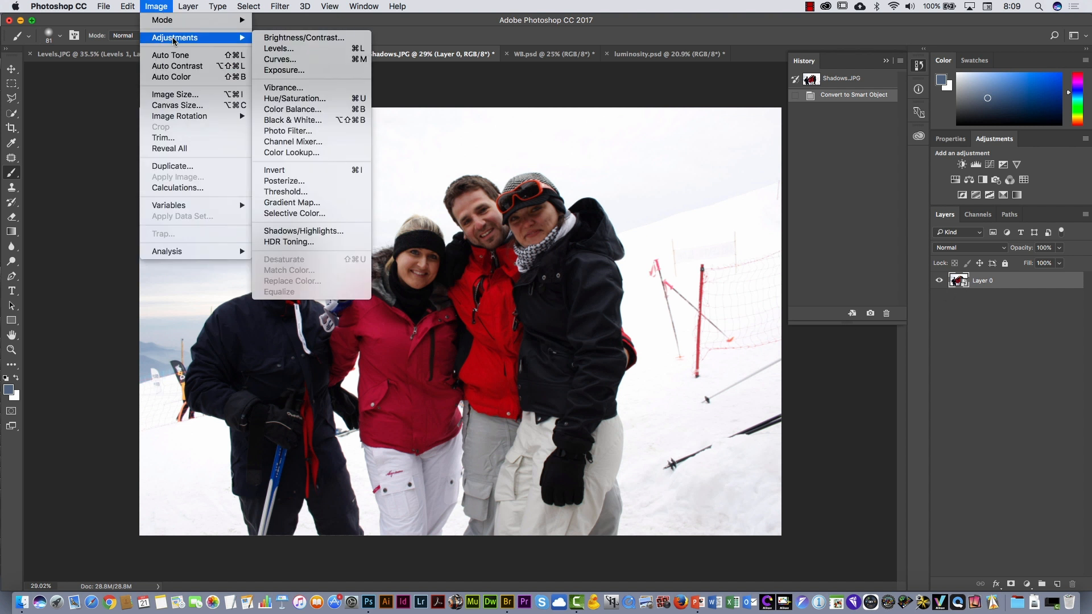
pyautogui.click(326, 231)
pyautogui.moveTo(529, 153); pyautogui.dragTo(676, 167)
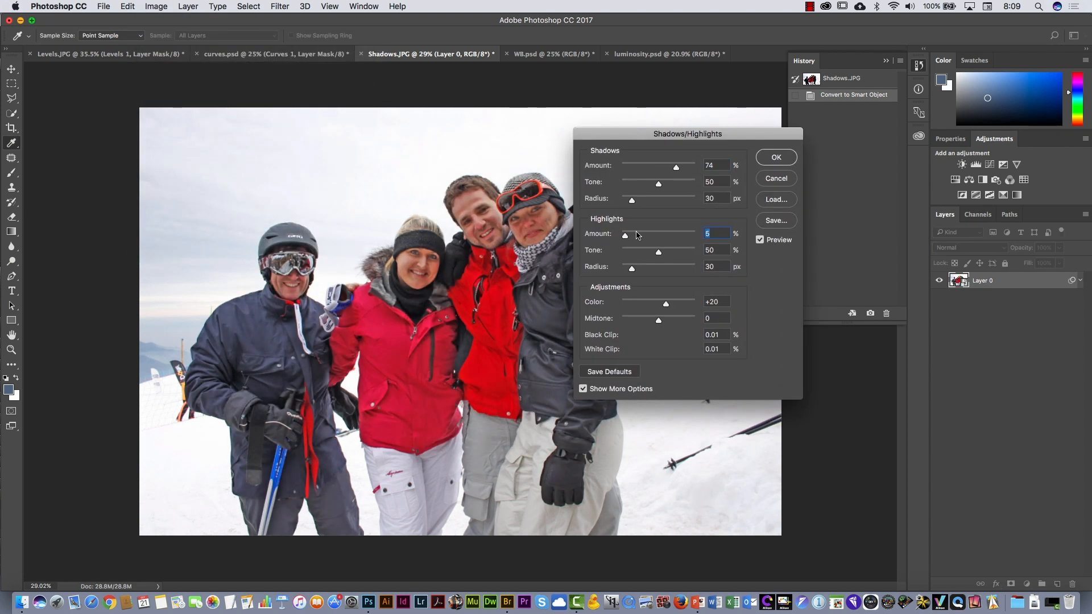
pyautogui.moveTo(621, 235); pyautogui.dragTo(643, 255)
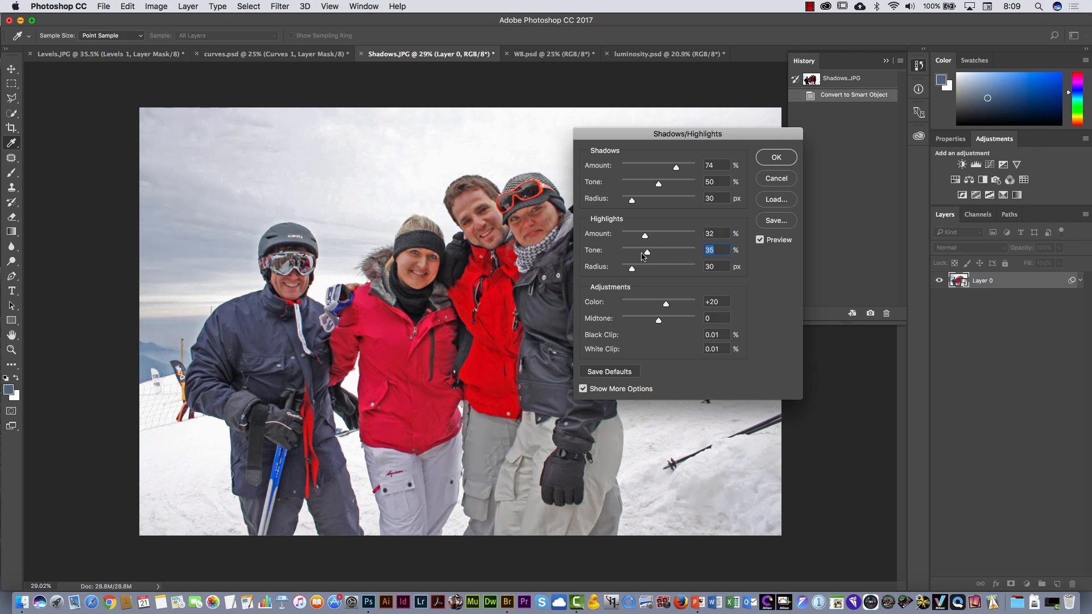
pyautogui.moveTo(660, 186); pyautogui.dragTo(685, 168)
pyautogui.click(773, 157)
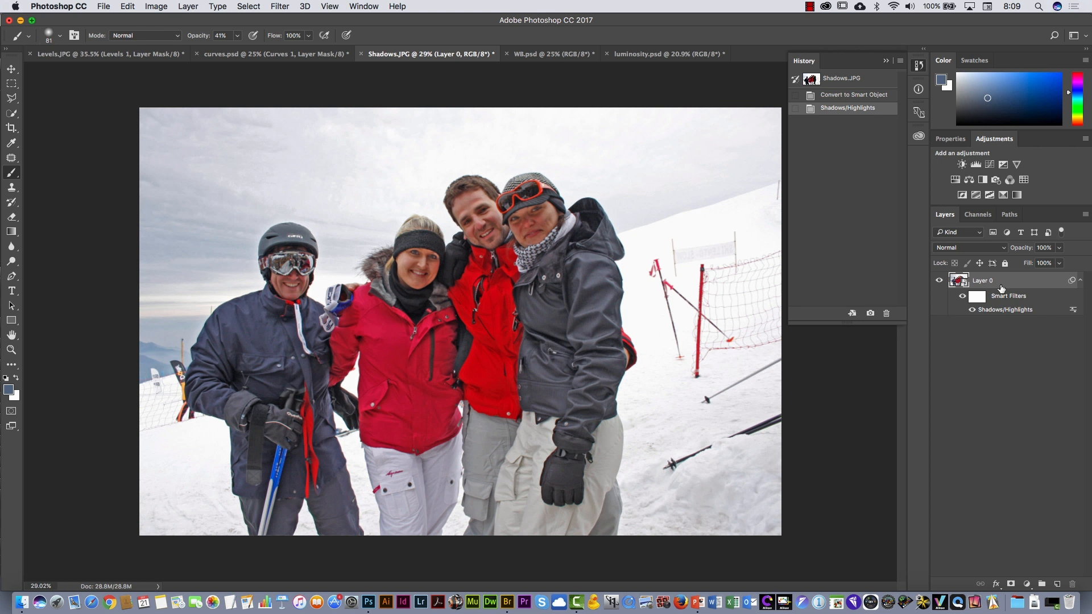
# - Compare the ski photo with and without the Shadows/Highlights smart filter, leaving the filter enabled
pyautogui.click(973, 310)
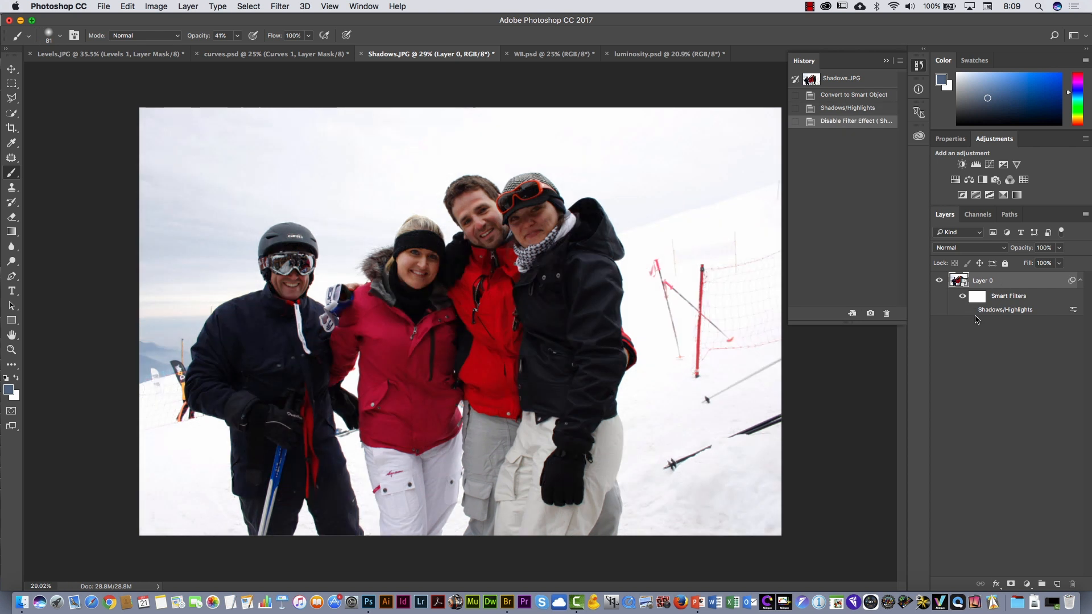
pyautogui.click(973, 311)
pyautogui.click(973, 310)
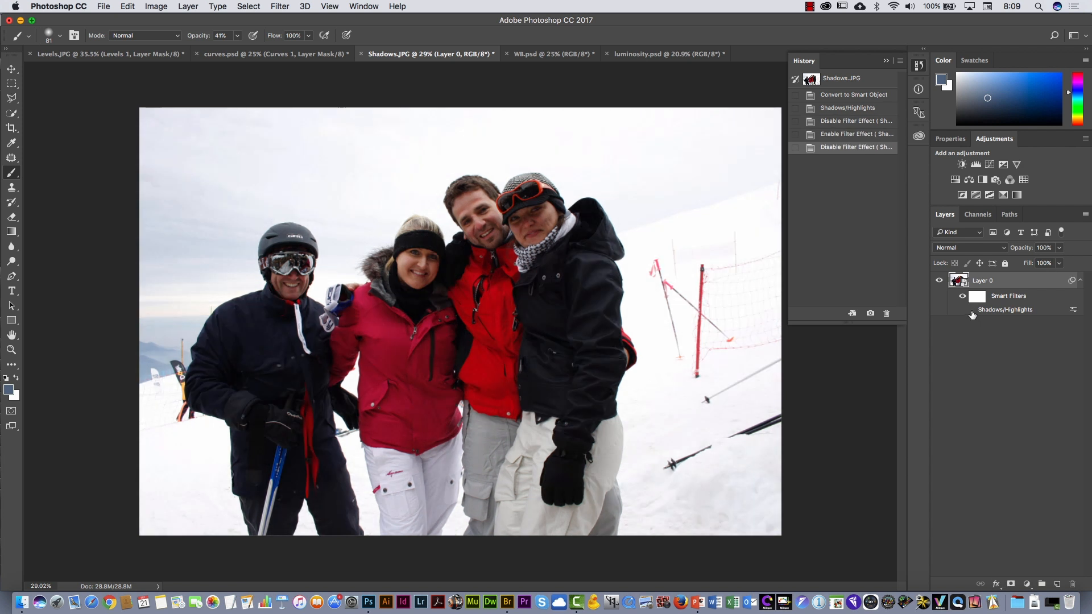
pyautogui.click(973, 311)
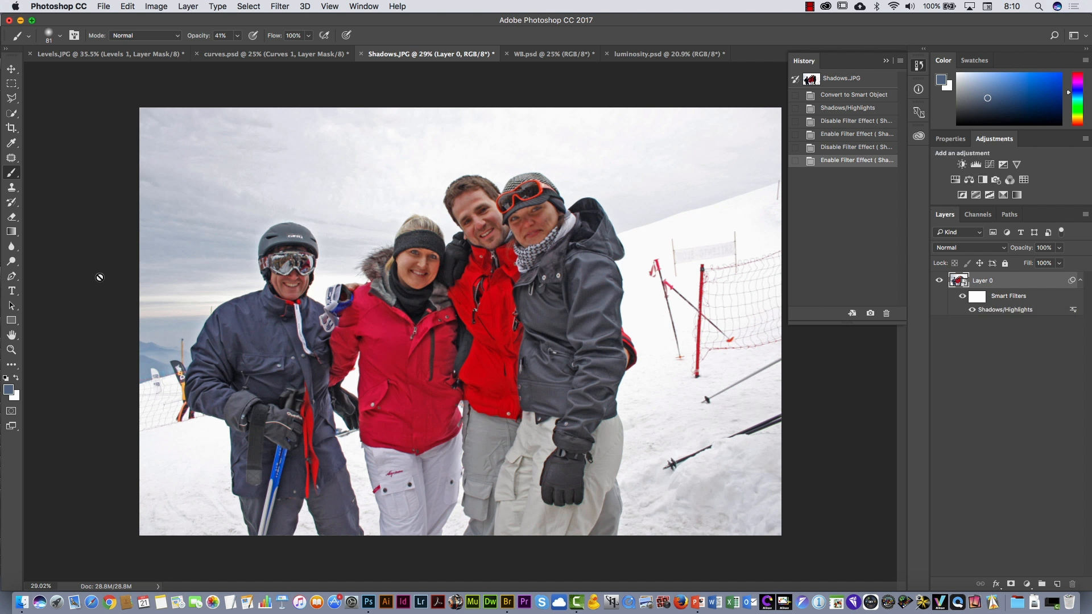
# - Select the pink jacket with the Quick Selection tool, refine its edges, and add a Hue/Saturation adjustment layer masked to it
pyautogui.click(11, 115)
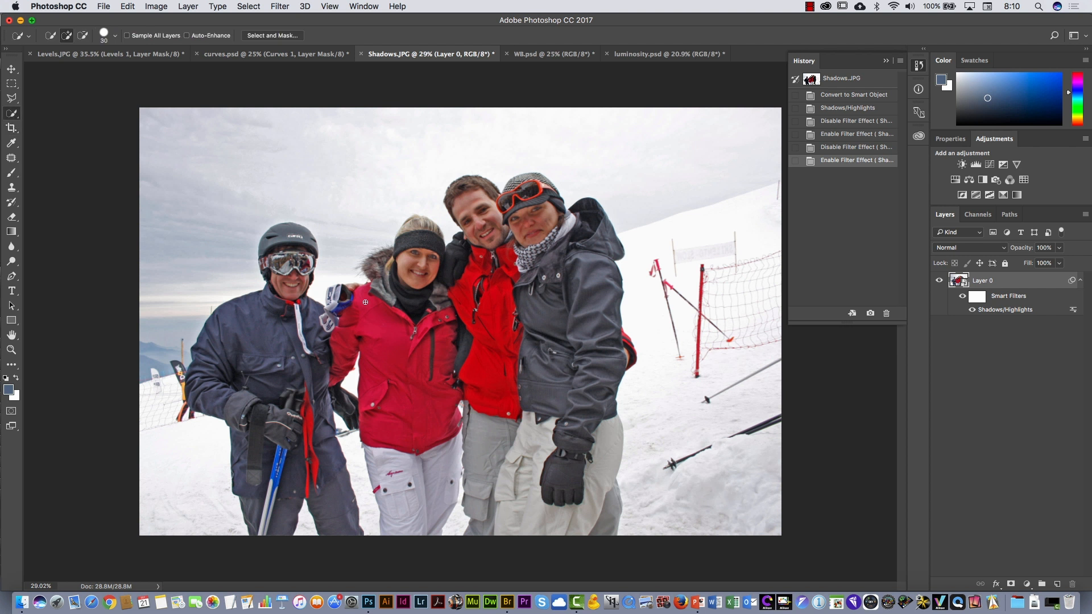
pyautogui.moveTo(365, 302)
pyautogui.mouseDown()
pyautogui.moveTo(357, 334)
pyautogui.moveTo(392, 336)
pyautogui.moveTo(397, 363)
pyautogui.moveTo(429, 386)
pyautogui.mouseUp()
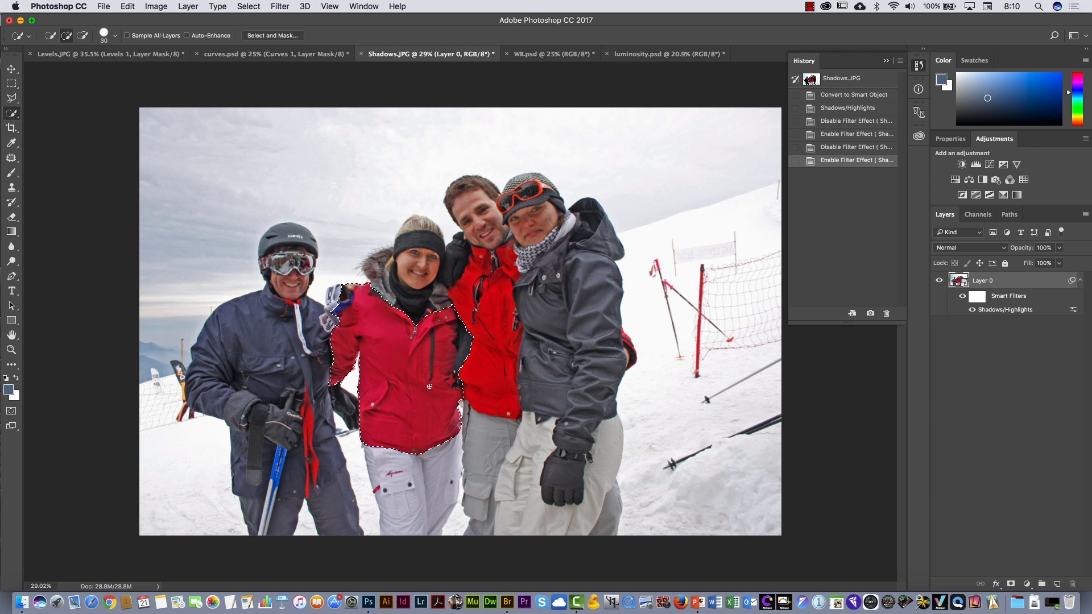
pyautogui.moveTo(466, 329)
pyautogui.mouseDown()
pyautogui.moveTo(467, 375)
pyautogui.moveTo(446, 324)
pyautogui.mouseUp()
pyautogui.click(450, 321)
pyautogui.moveTo(343, 289); pyautogui.dragTo(345, 294)
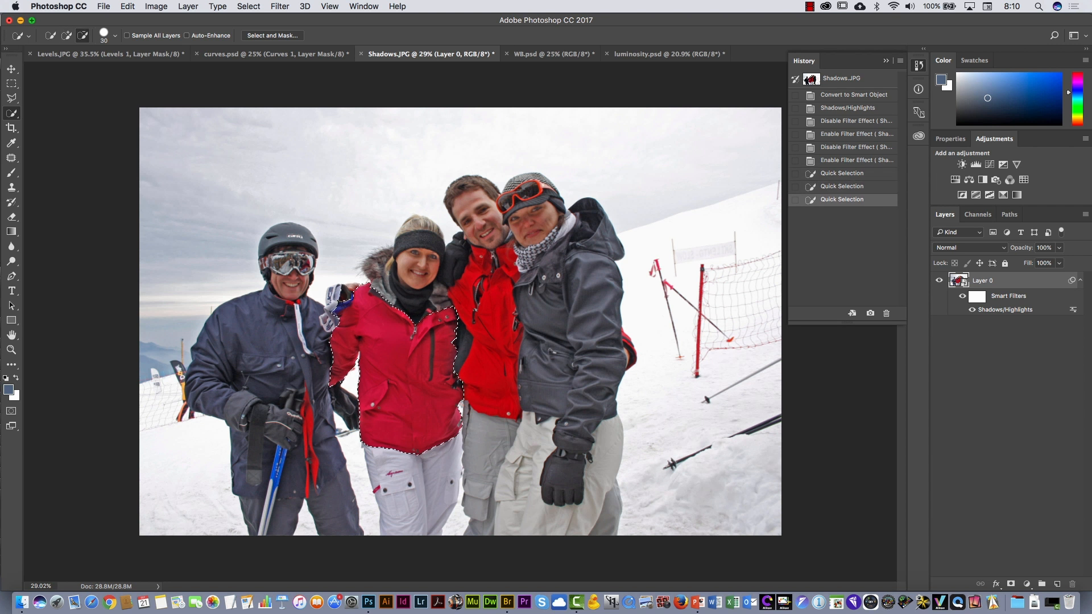
pyautogui.keyDown('alt'); pyautogui.click(324, 324); pyautogui.keyUp('alt')
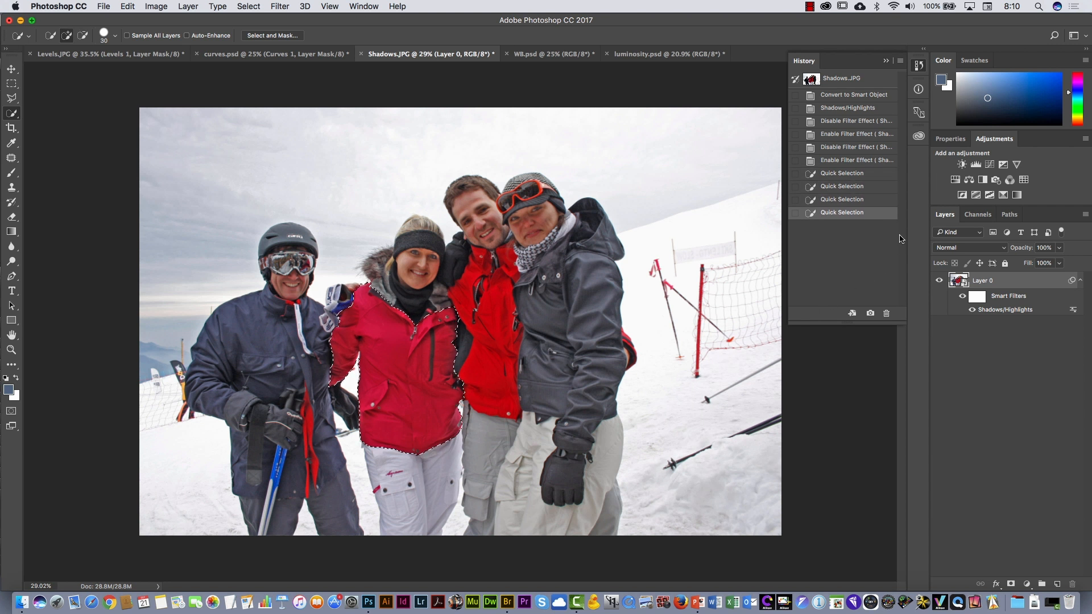
pyautogui.click(956, 180)
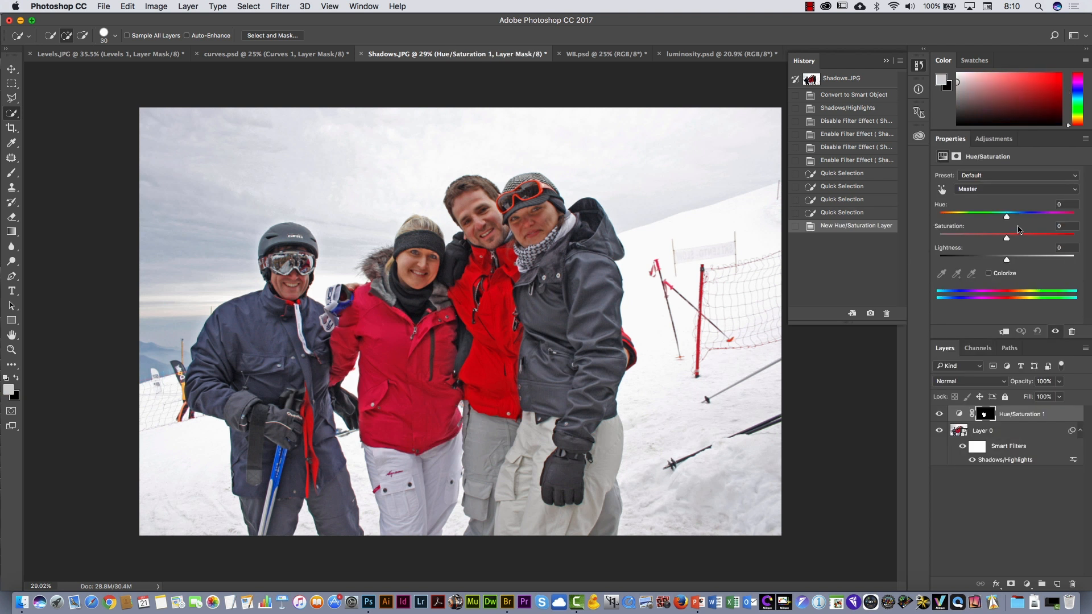
# - Shift the pink jacket's hue to +97 in the Hue/Saturation adjustment layer and compare the photo with and without it
pyautogui.moveTo(1007, 217); pyautogui.dragTo(1048, 217)
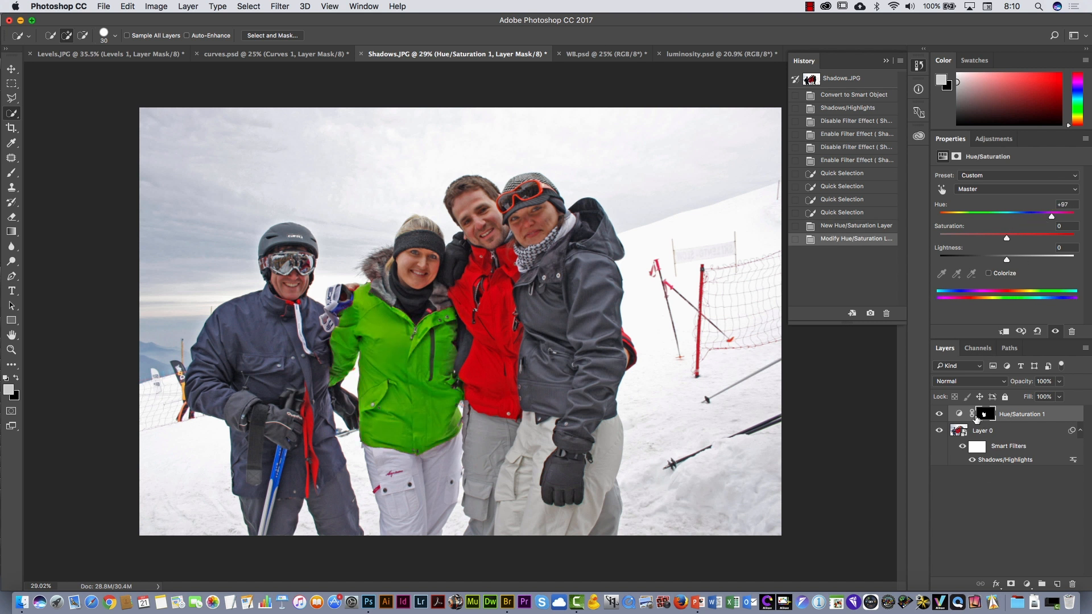
pyautogui.click(939, 415)
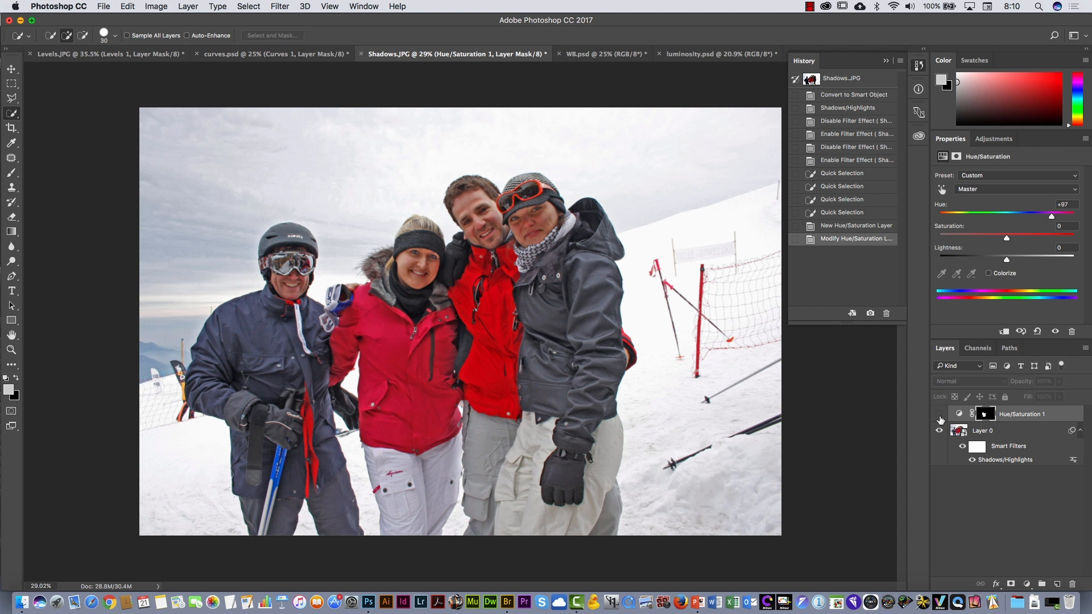
pyautogui.click(940, 415)
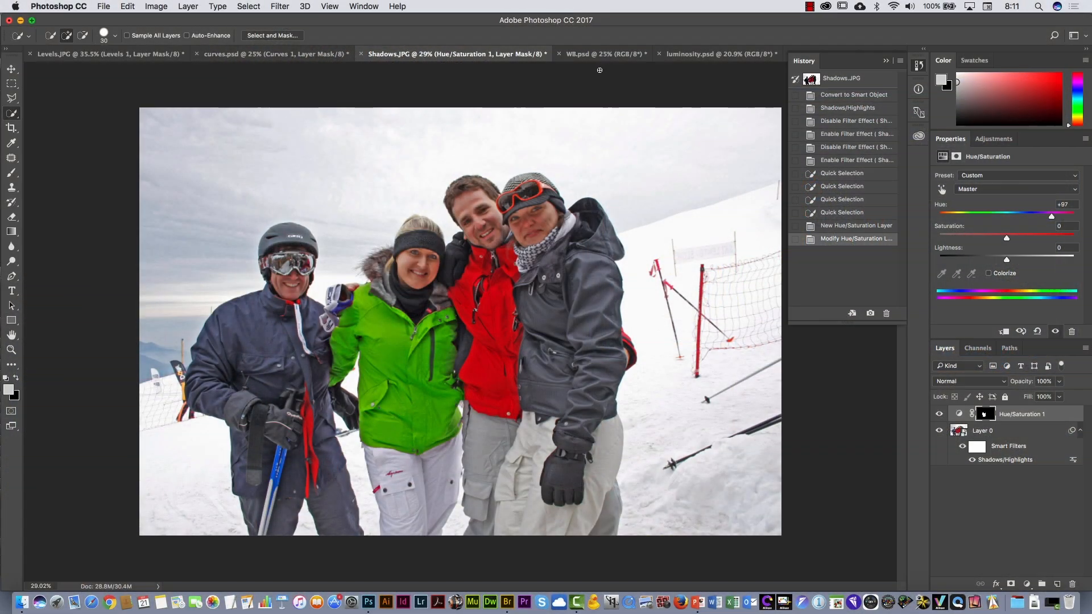
# - Revert WB.psd to its original snapshot, add a Curves adjustment layer, and neutralize the color cast by sampling the pavement as gray point
pyautogui.click(595, 57)
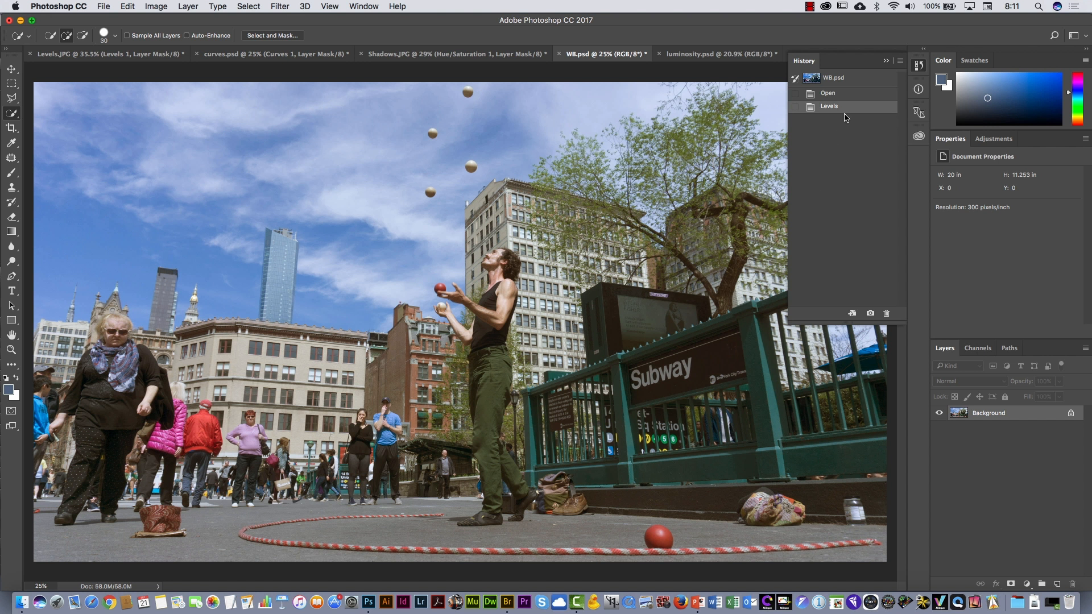
pyautogui.click(826, 78)
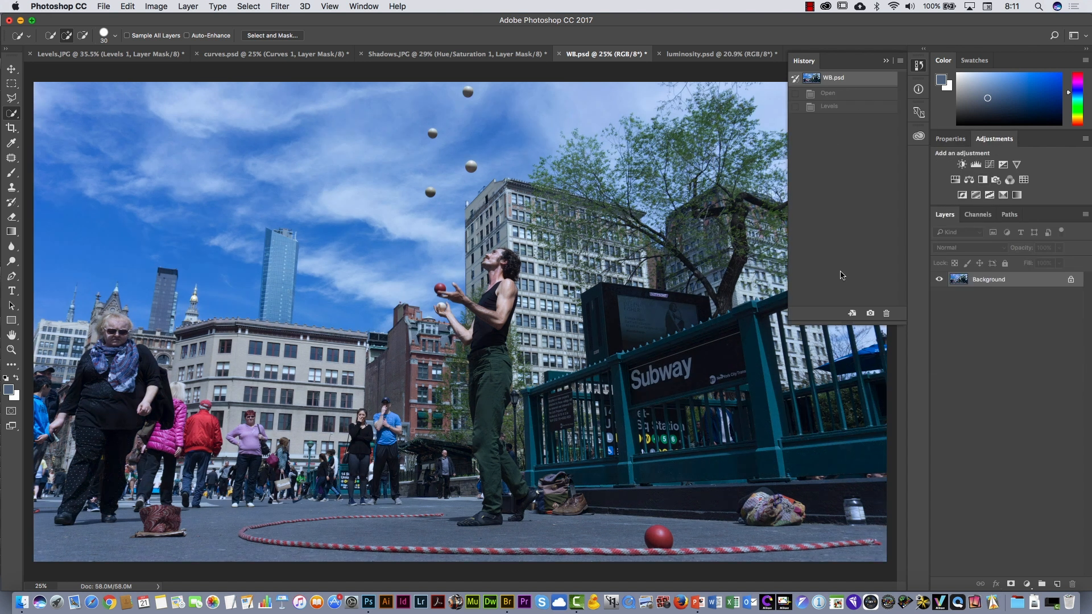
pyautogui.click(991, 165)
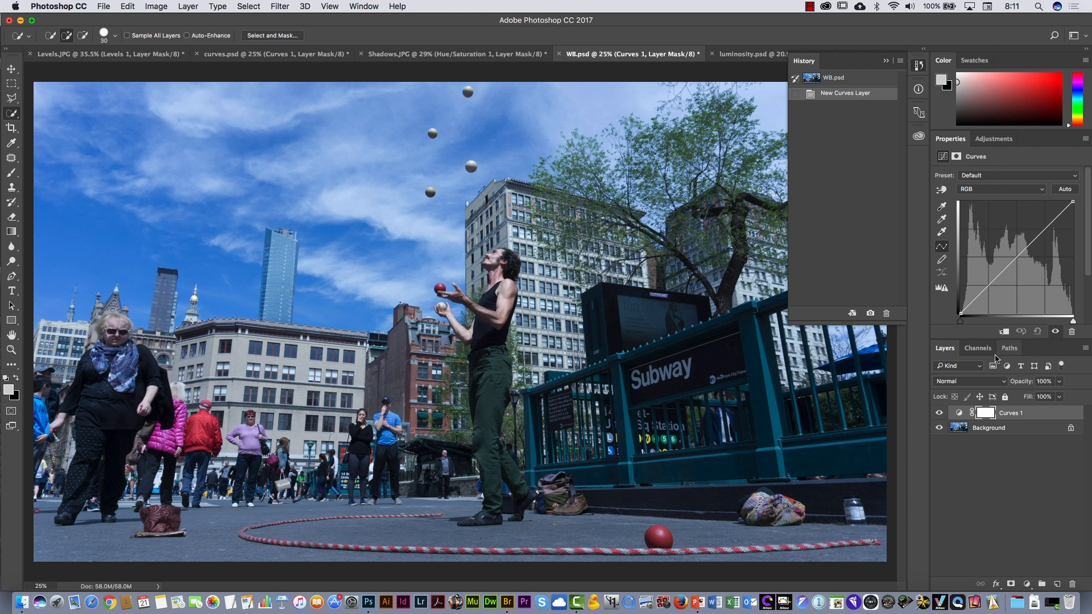
pyautogui.click(942, 221)
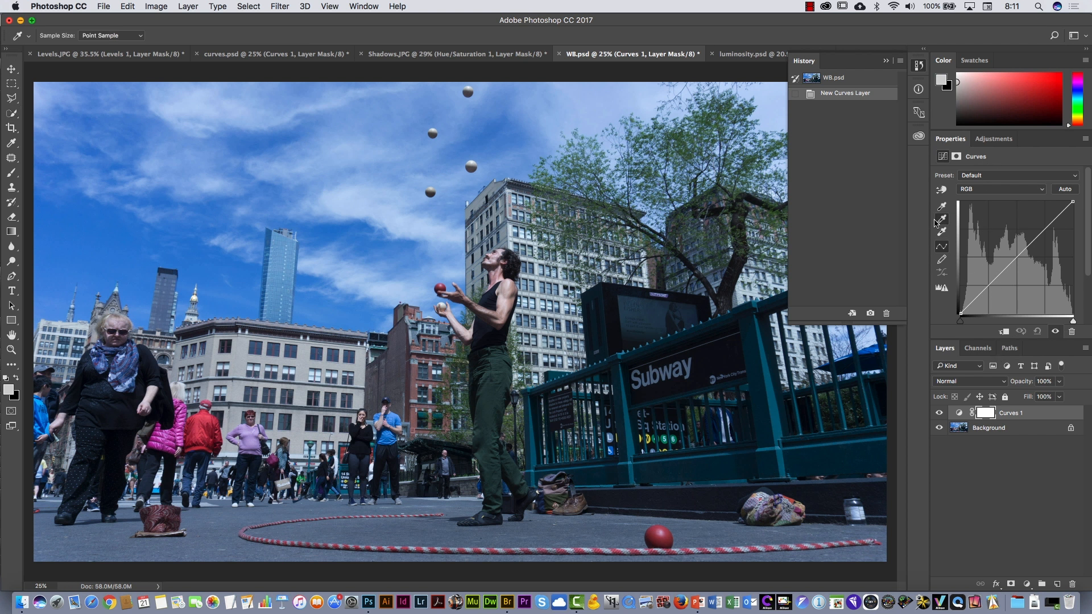
pyautogui.click(422, 524)
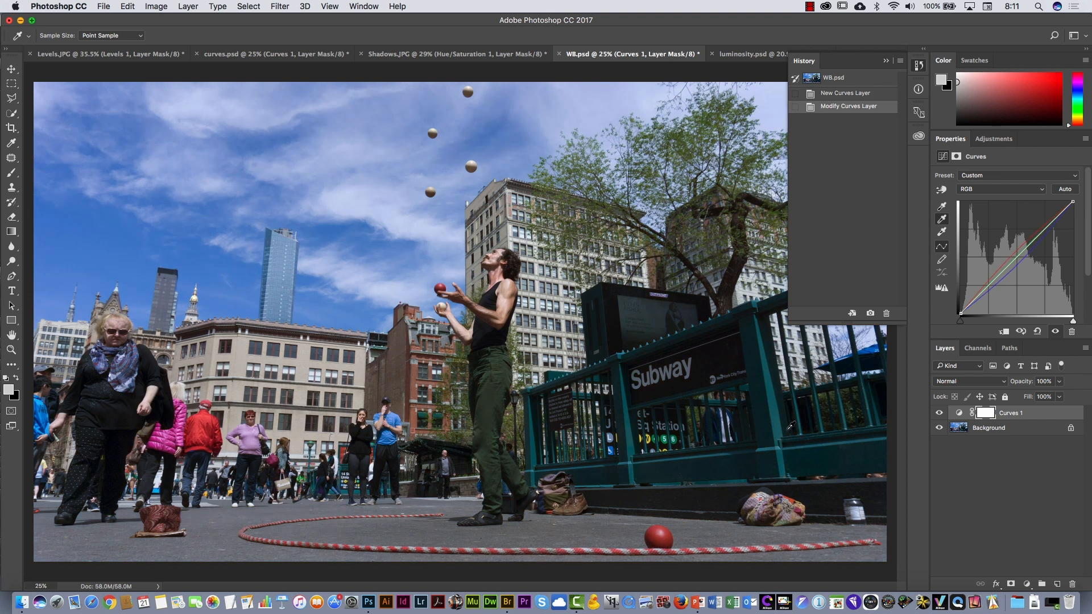
# - Examine the corrected luminosity.psd, and compare it with luminosity.NEF opened in Camera Raw from Bridge, cancelling without changes
pyautogui.click(738, 54)
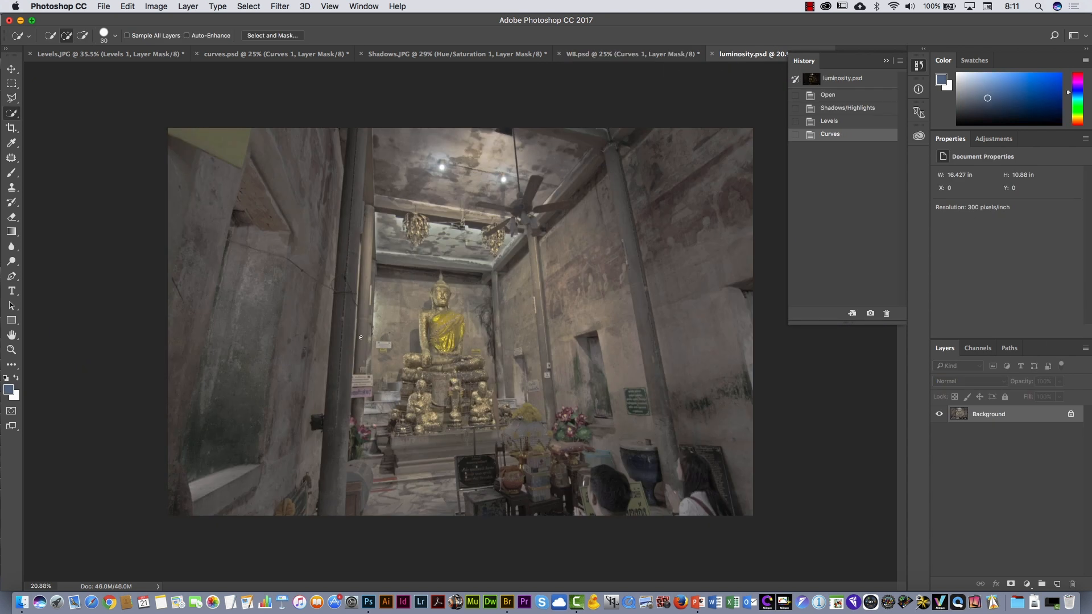
pyautogui.moveTo(501, 268)
pyautogui.mouseDown()
pyautogui.moveTo(517, 251)
pyautogui.moveTo(511, 263)
pyautogui.mouseUp()
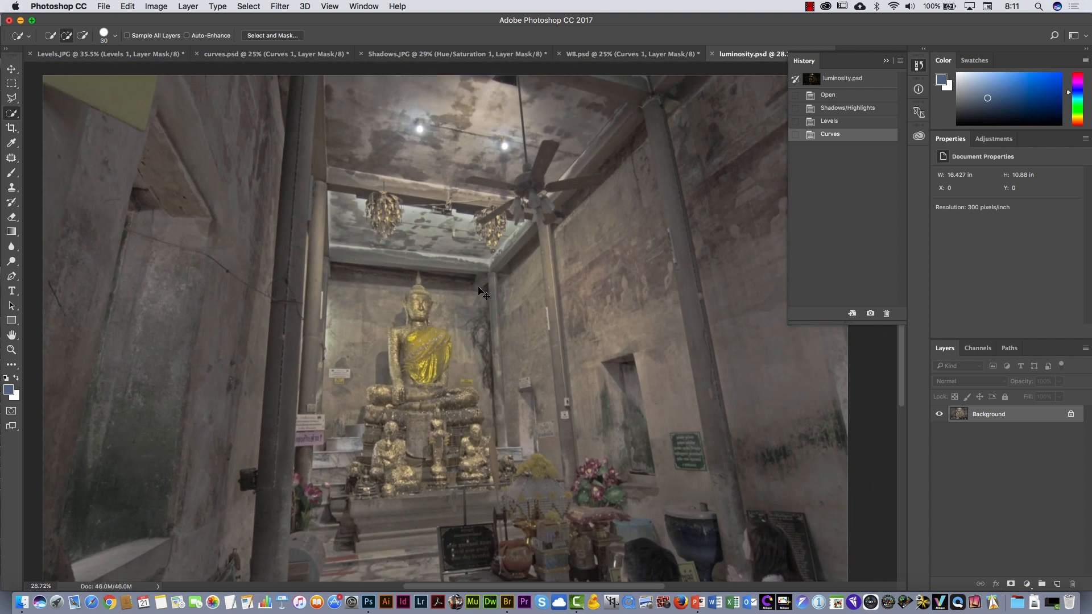
pyautogui.press('super+Tab')
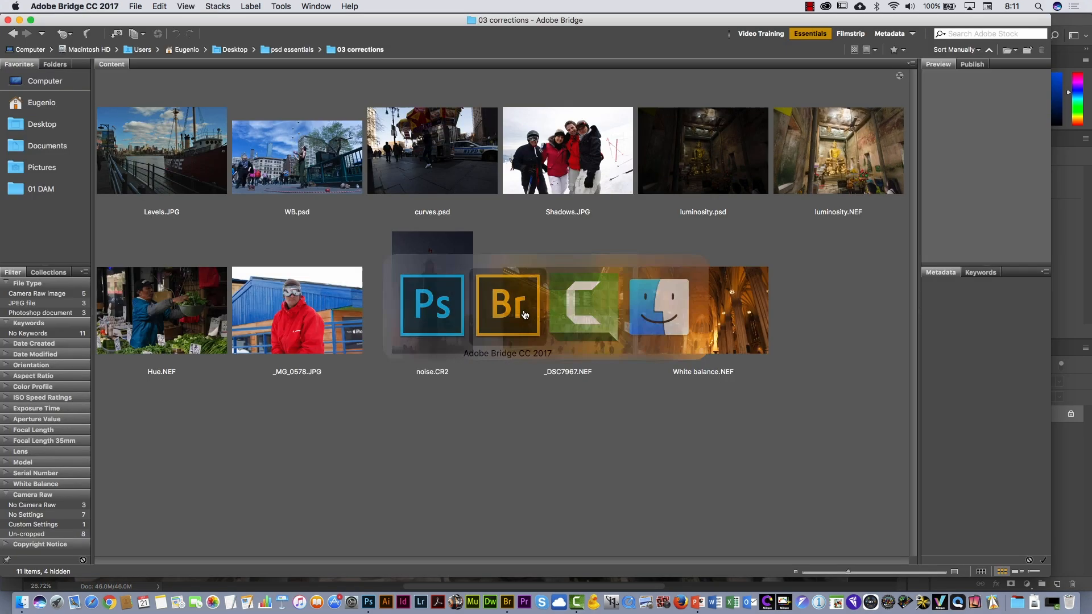
pyautogui.doubleClick(836, 149)
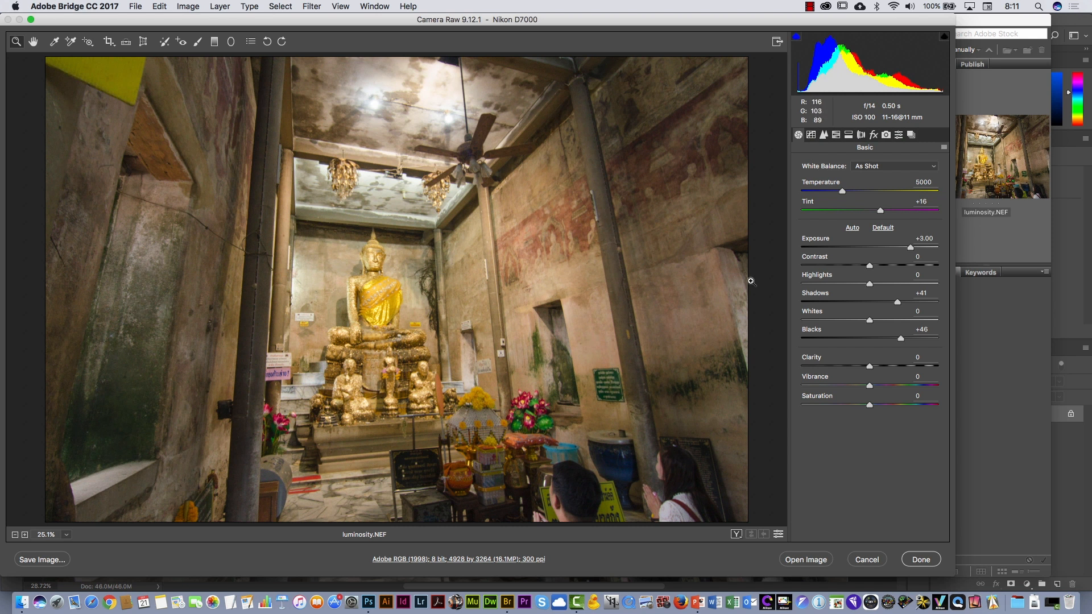
pyautogui.click(869, 560)
# - Return to Photoshop and close luminosity.psd without saving its changes
pyautogui.press('super+Tab')
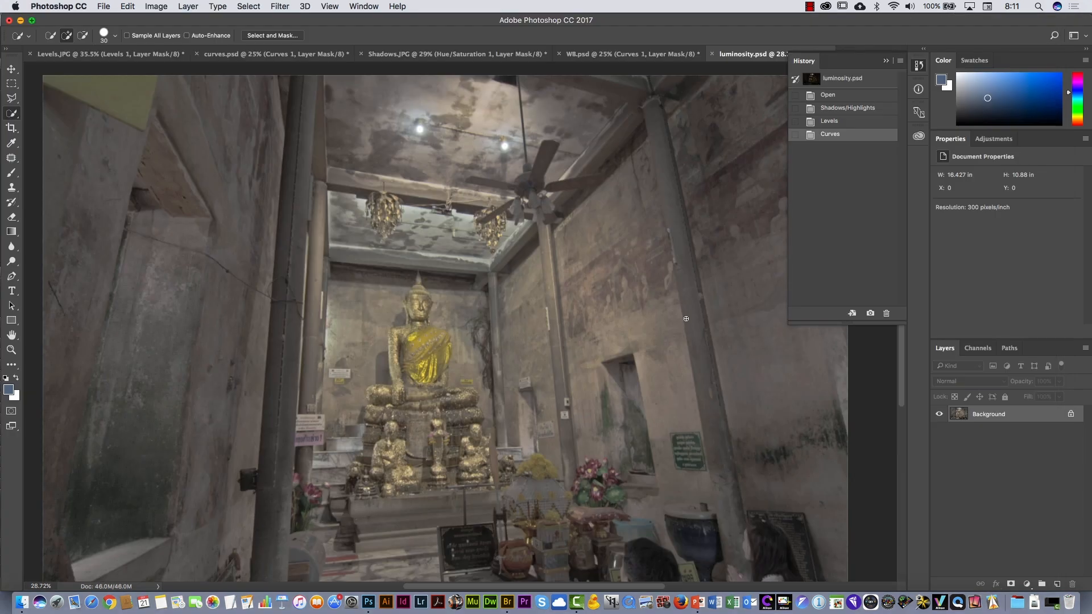
pyautogui.press('super+w')
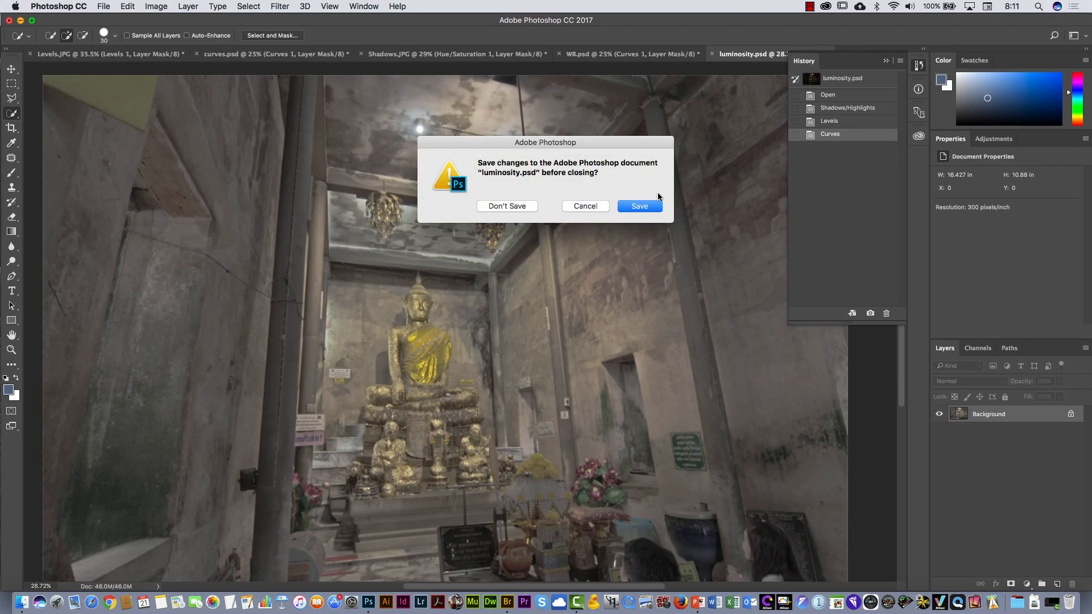
pyautogui.click(512, 206)
# - Switch to Bridge and open luminosity.jpg in Camera Raw
pyautogui.press('super+Tab')
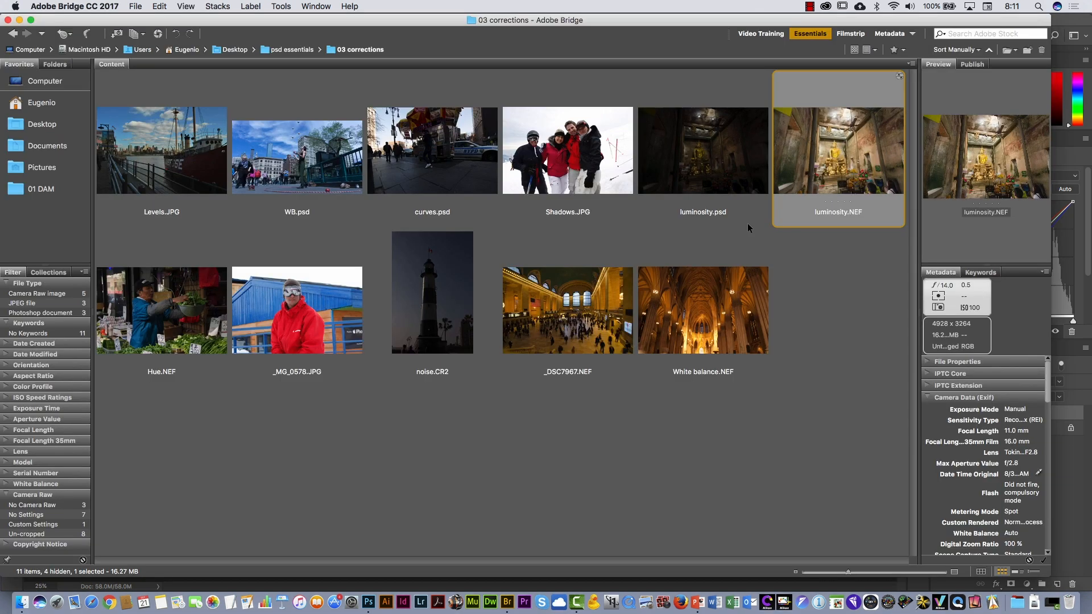
pyautogui.click(707, 154)
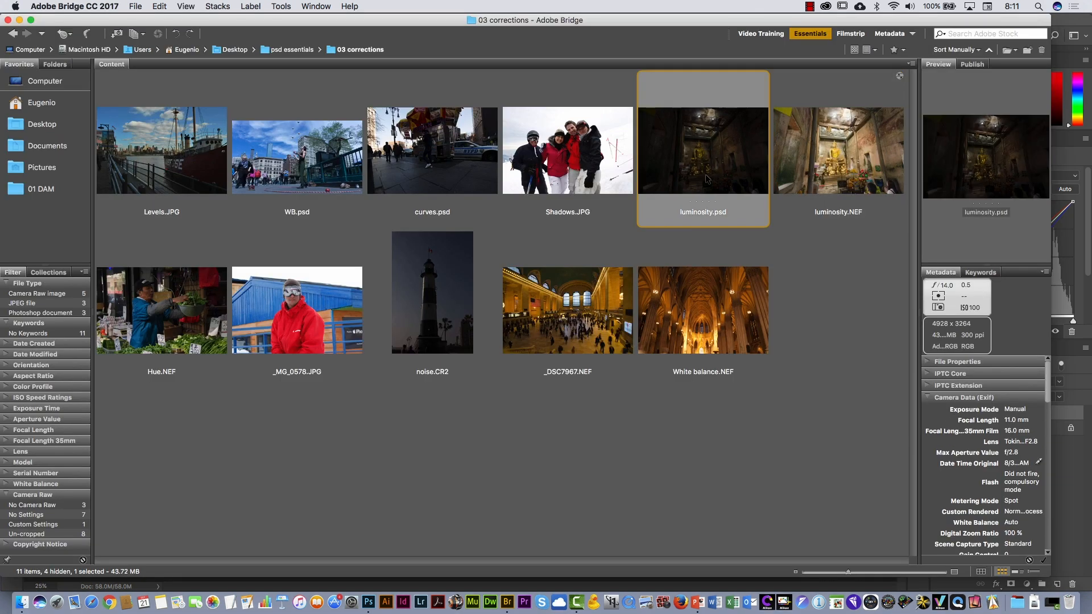
pyautogui.rightClick(700, 155)
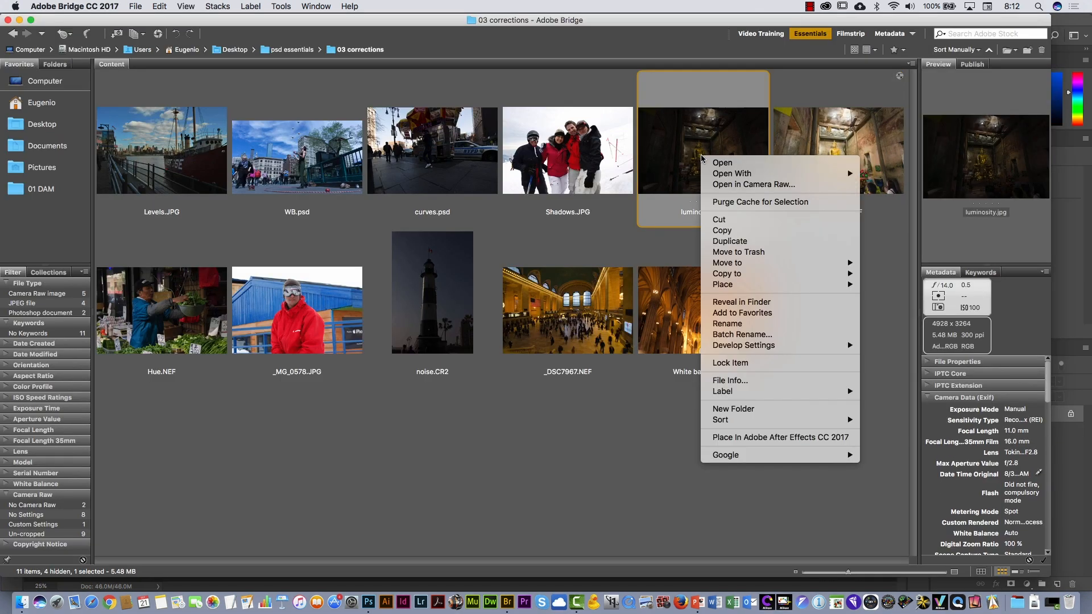
pyautogui.click(787, 185)
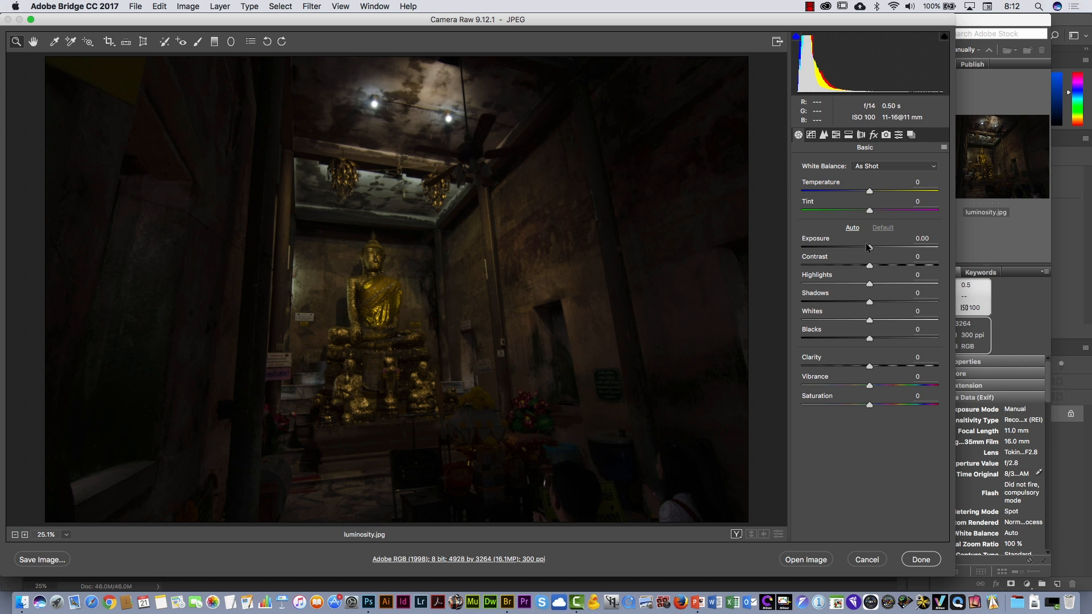
# - Brighten the temple photo by setting Exposure to +2.55, Shadows to +45 and Blacks to +66
pyautogui.moveTo(869, 246); pyautogui.dragTo(901, 239)
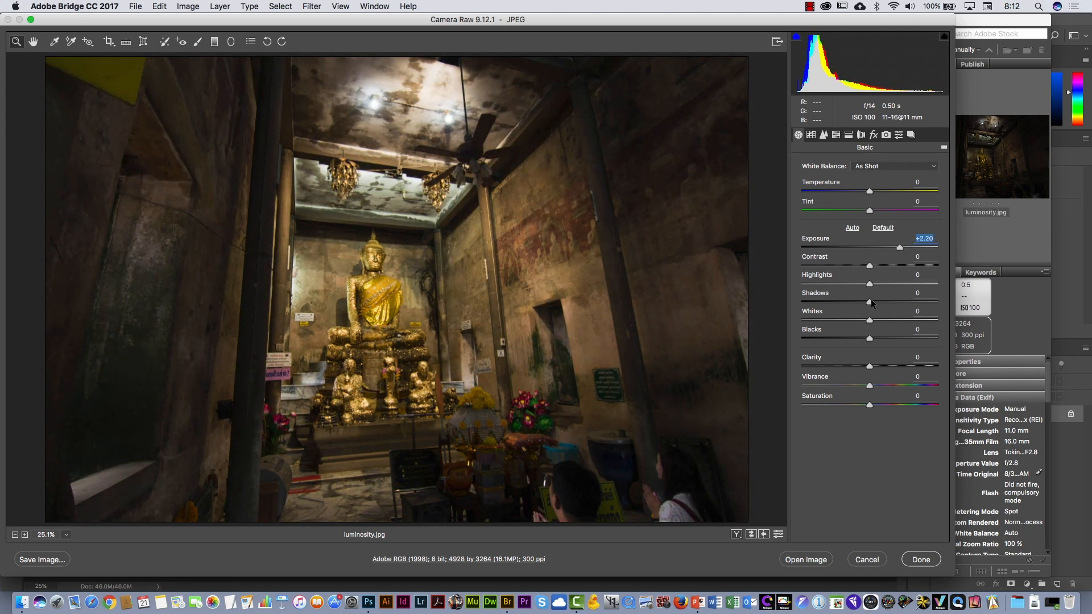
pyautogui.moveTo(872, 302); pyautogui.dragTo(900, 296)
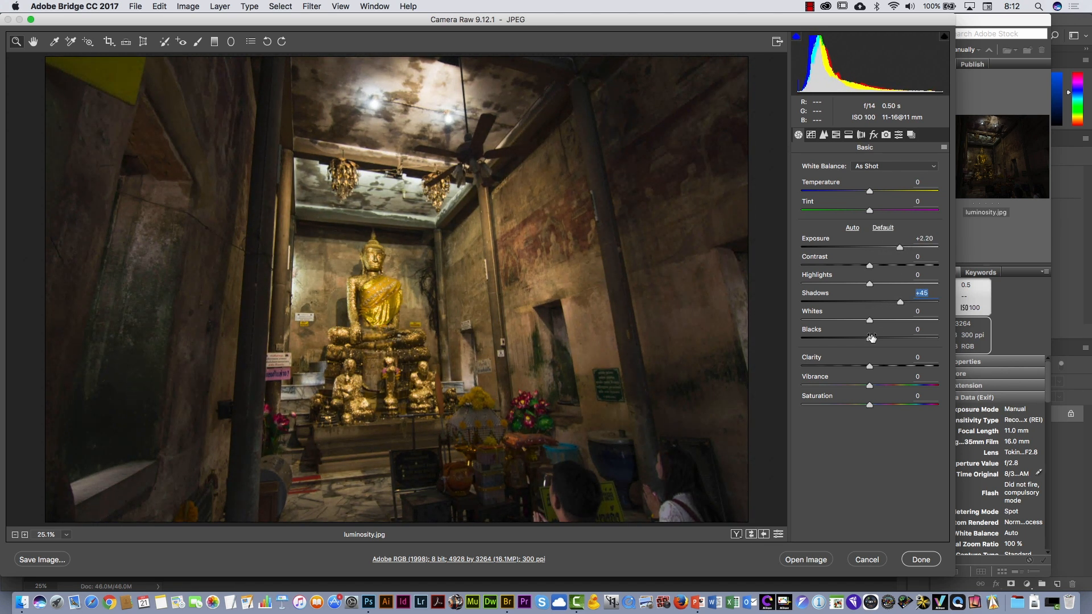
pyautogui.moveTo(871, 338); pyautogui.dragTo(914, 338)
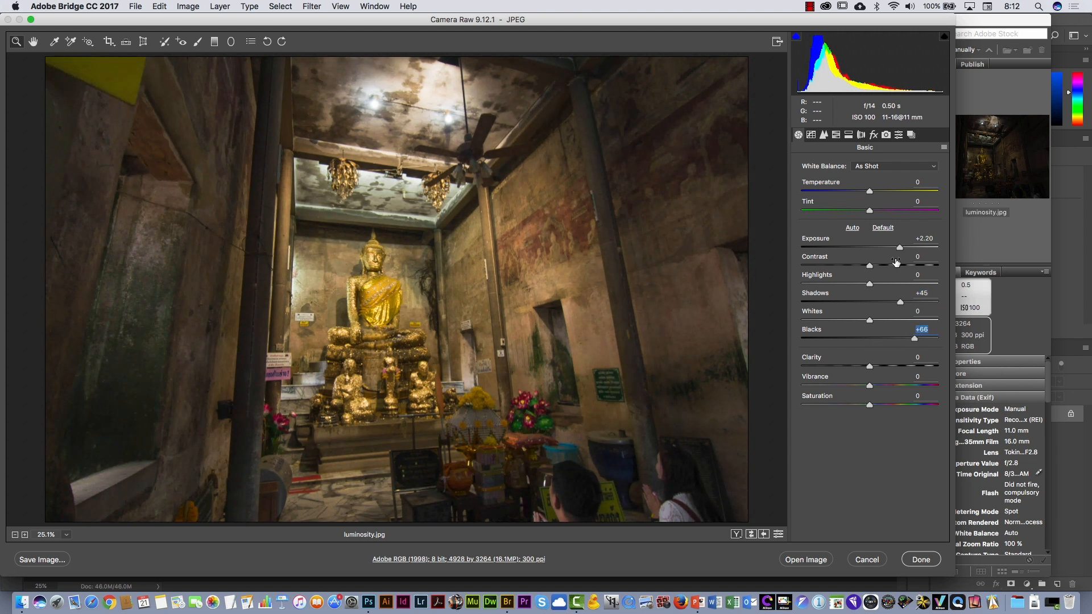
pyautogui.moveTo(901, 247); pyautogui.dragTo(907, 246)
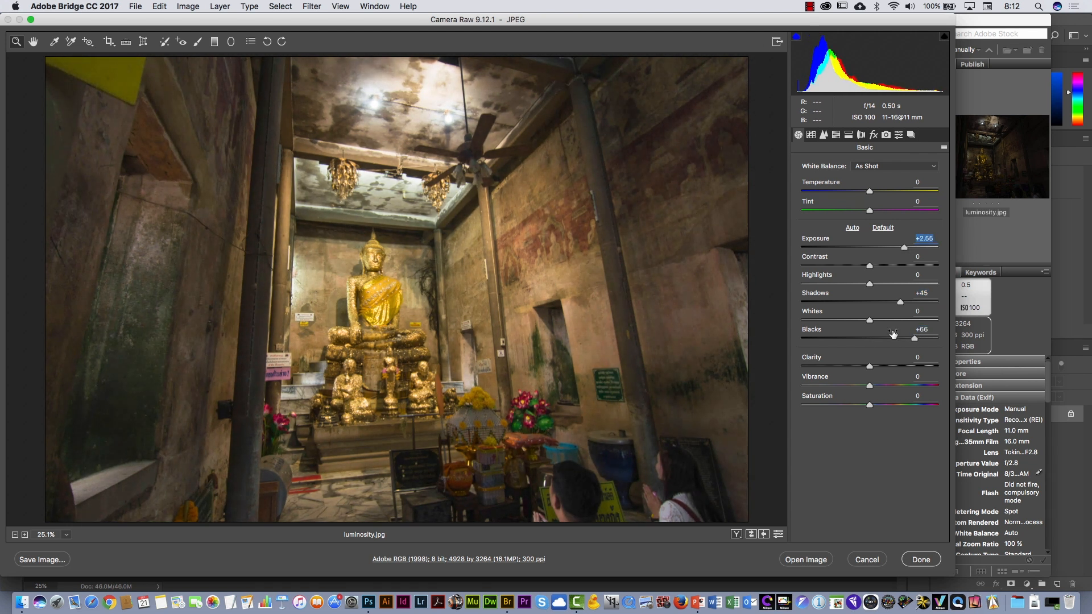
# - Set Clarity to +8, and recover the bright ceiling lights with Whites at -32 and Highlights at -31
pyautogui.moveTo(872, 364); pyautogui.dragTo(876, 364)
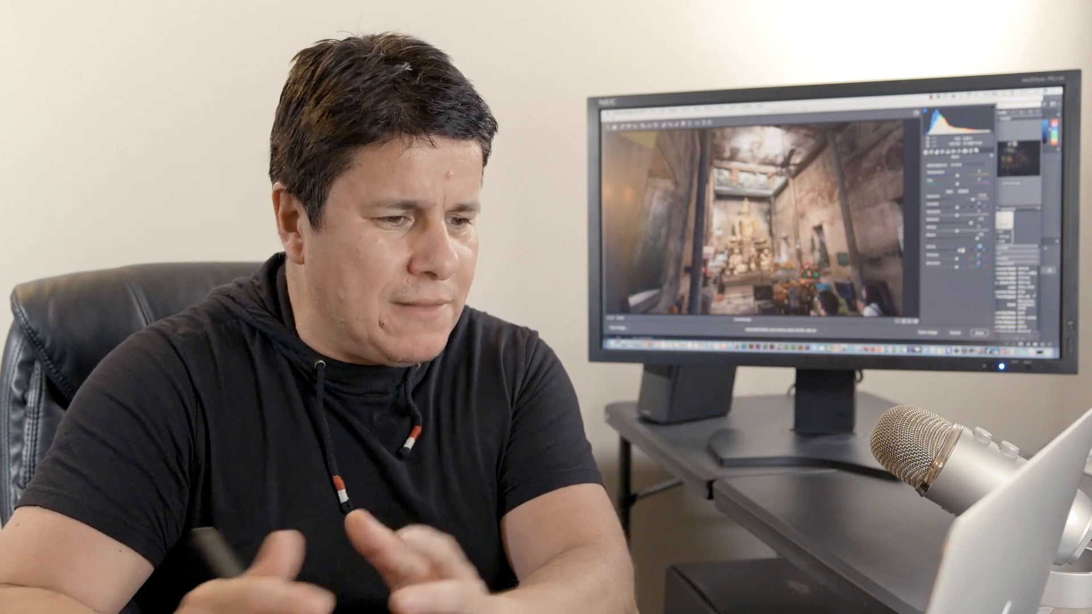
pyautogui.click(766, 186)
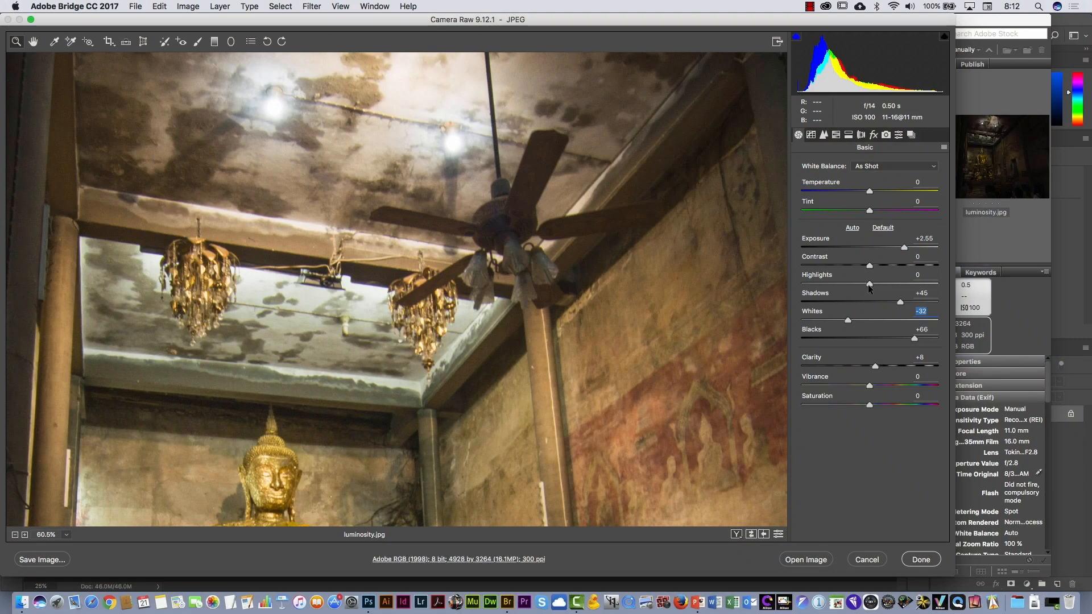
pyautogui.moveTo(868, 285); pyautogui.dragTo(849, 284)
pyautogui.press('super+0')
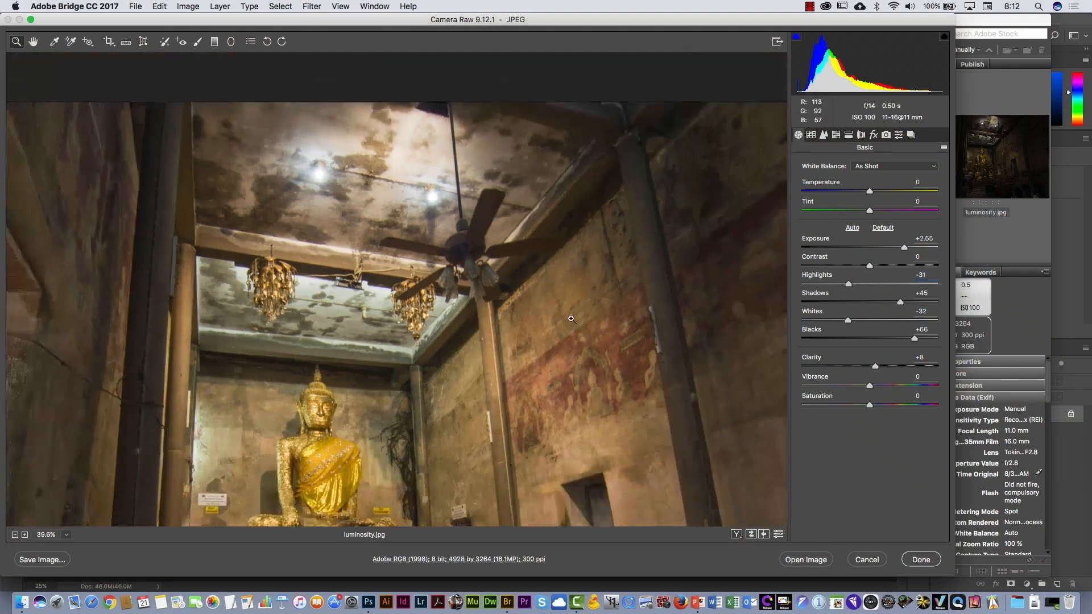